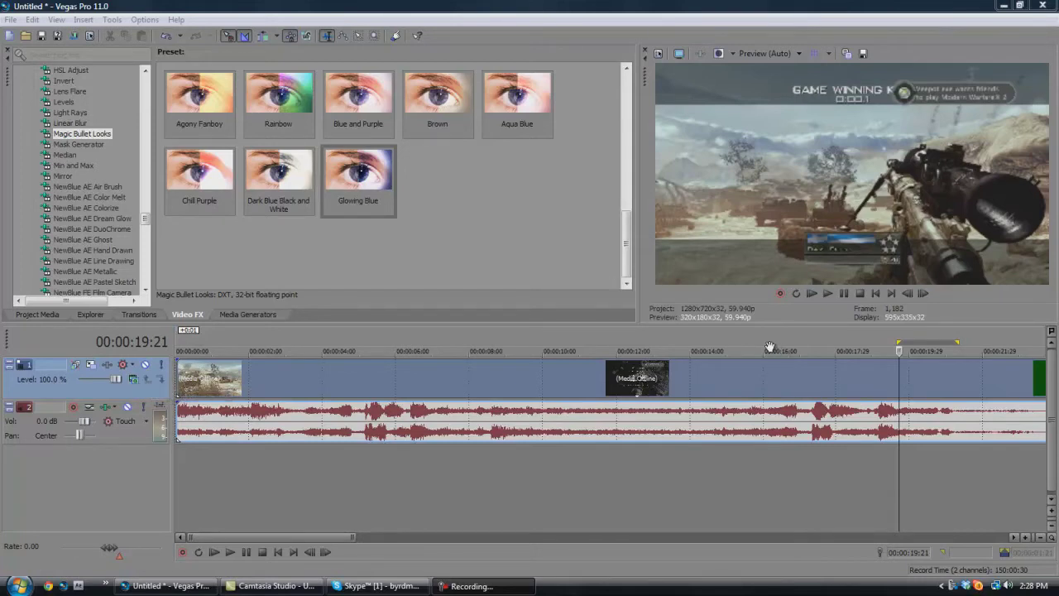
pyautogui.click(248, 314)
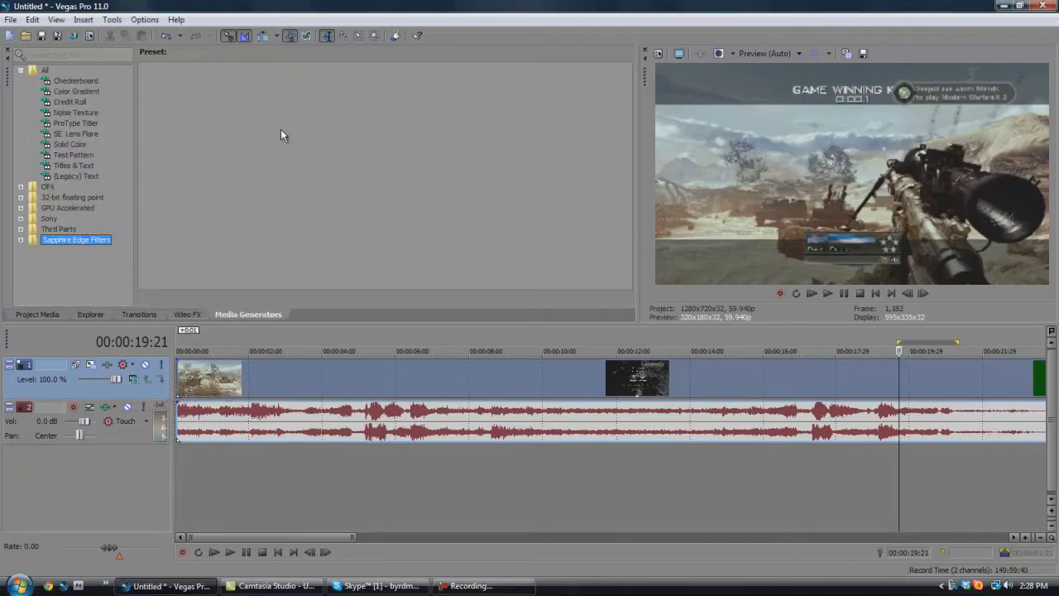
pyautogui.click(81, 91)
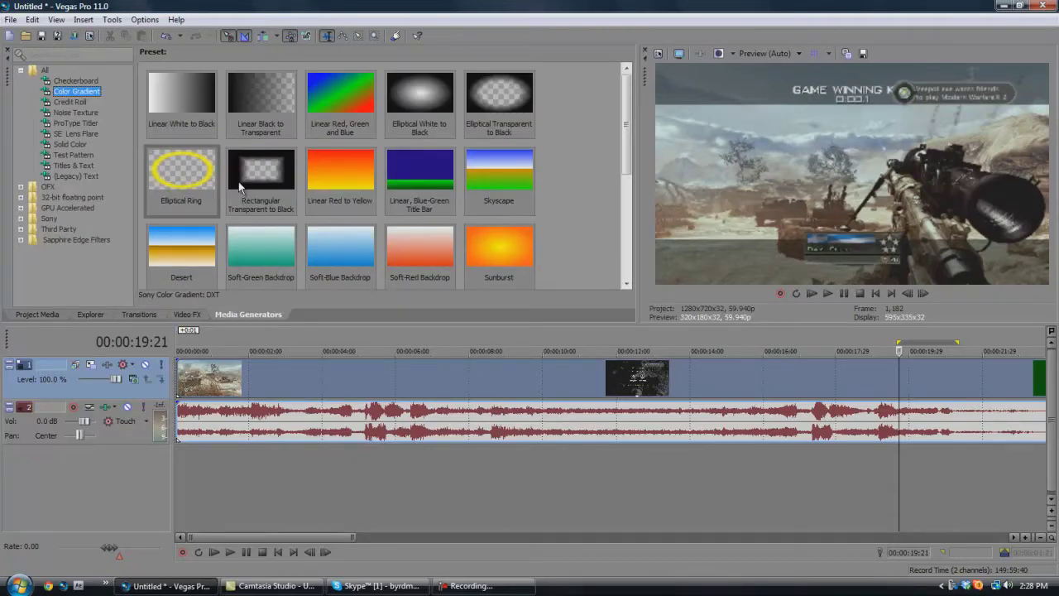
pyautogui.click(187, 315)
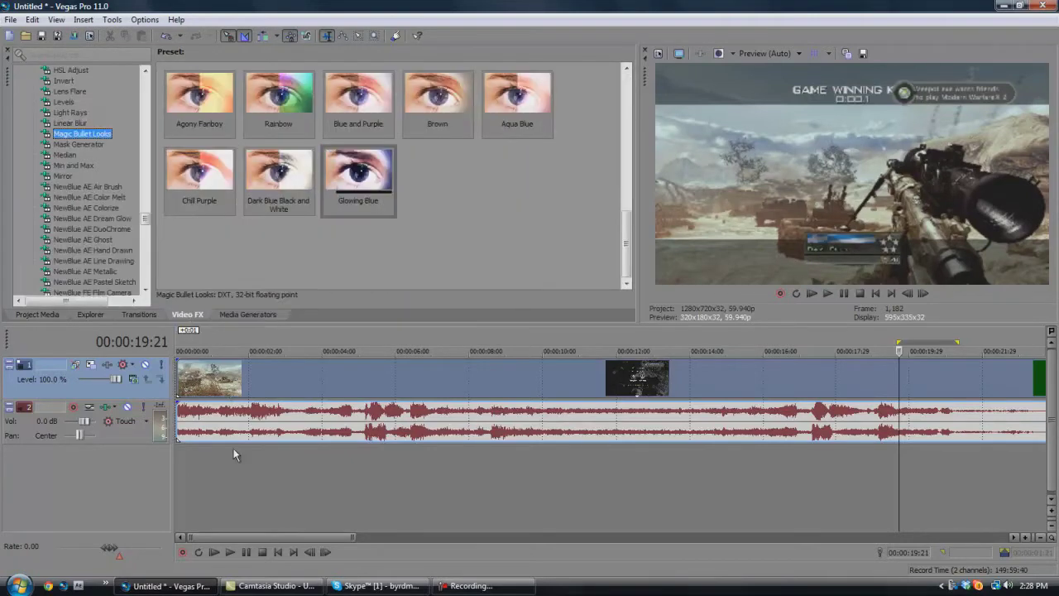
# Add the Best Overlay NA.wmv clip from the desktop to the video track at about 00:00:19:09.
pyautogui.click(166, 586)
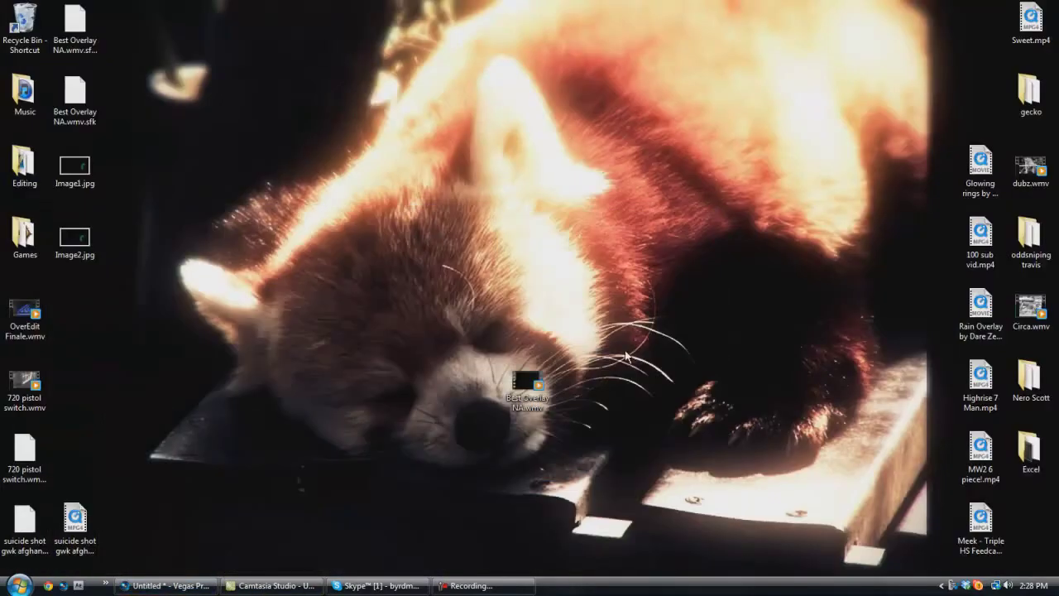
pyautogui.moveTo(535, 379); pyautogui.dragTo(902, 384)
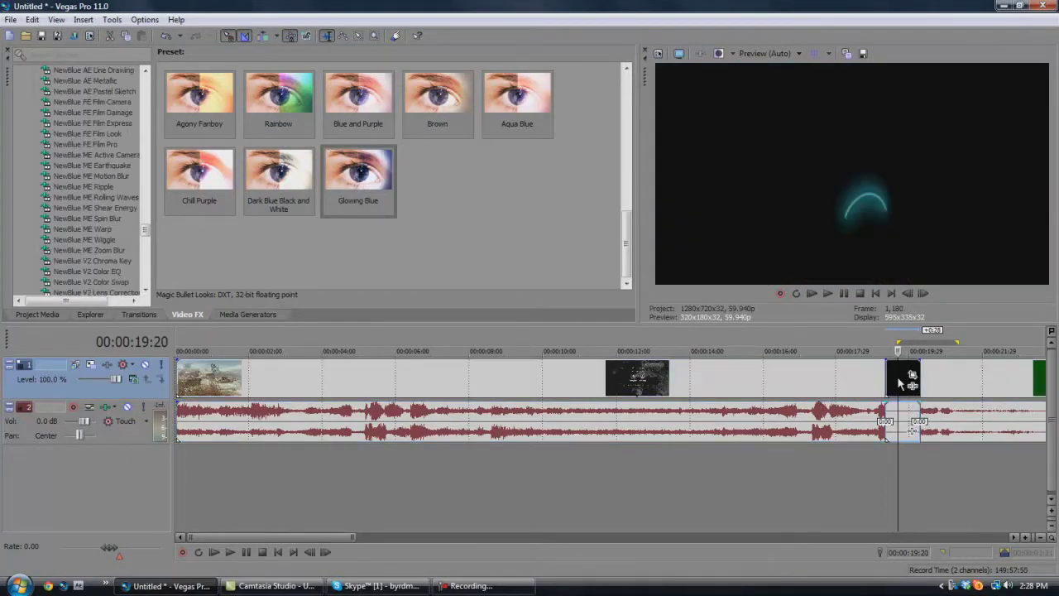
pyautogui.scroll(-3, 830, 369)
pyautogui.scroll(3, 509, 380)
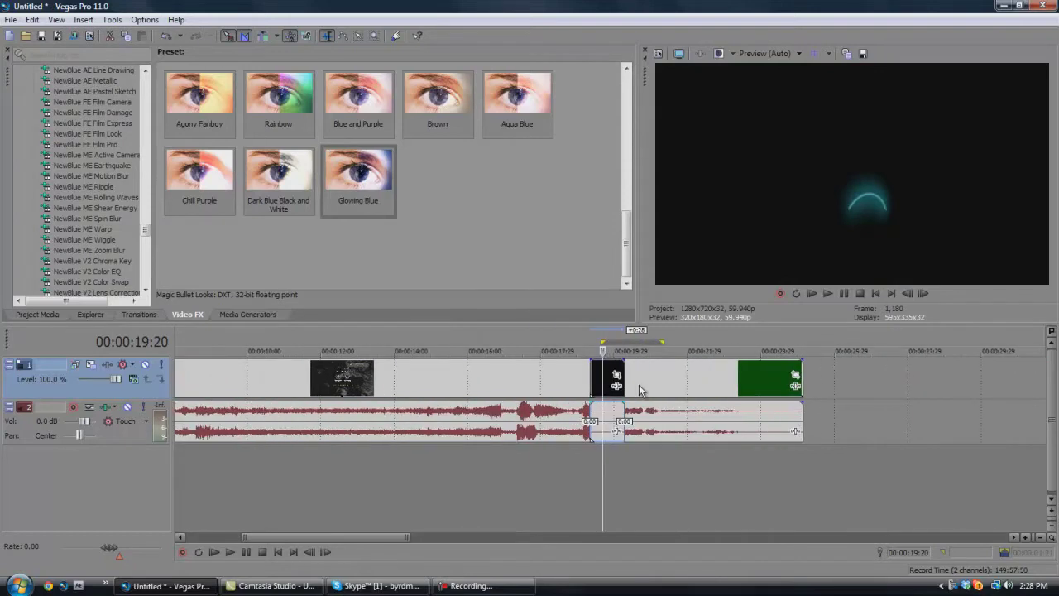
# Move the overlay clip onto a new video track above the gameplay and remove the overlay's audio.
pyautogui.rightClick(819, 383)
pyautogui.click(847, 408)
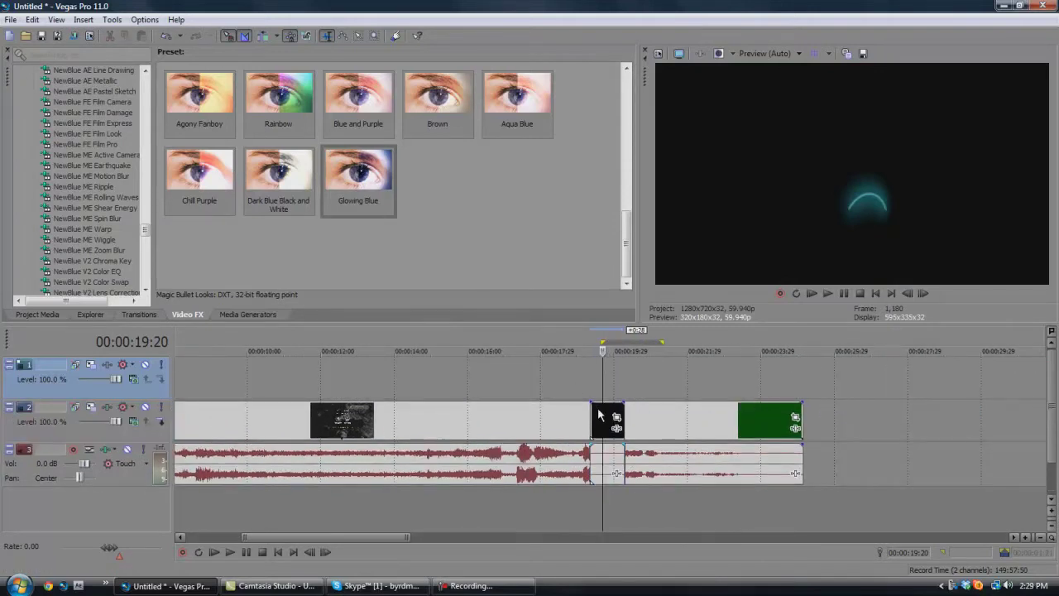
pyautogui.moveTo(600, 414); pyautogui.dragTo(602, 371)
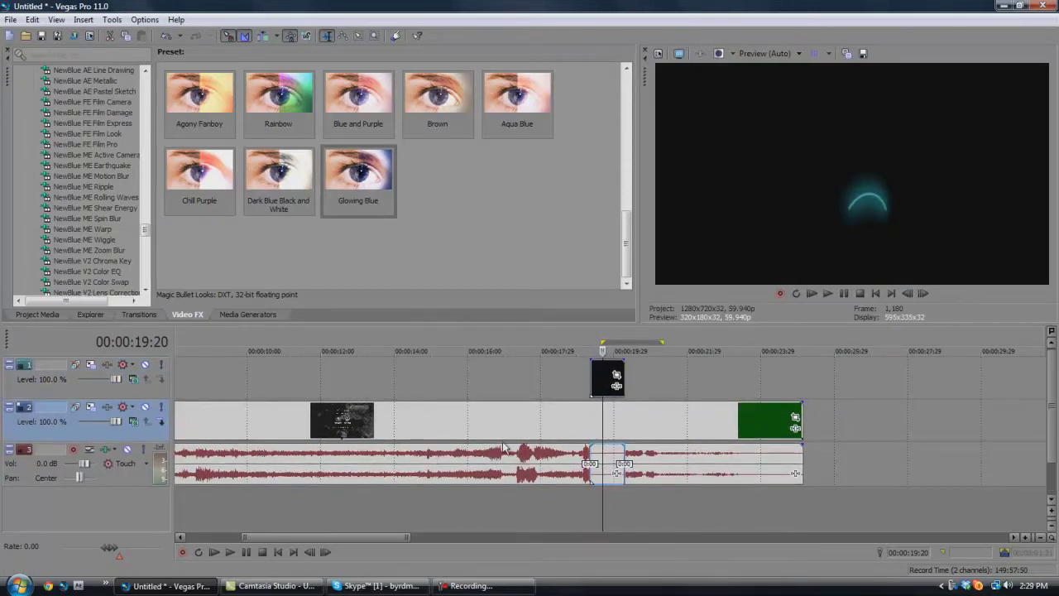
pyautogui.click(599, 457)
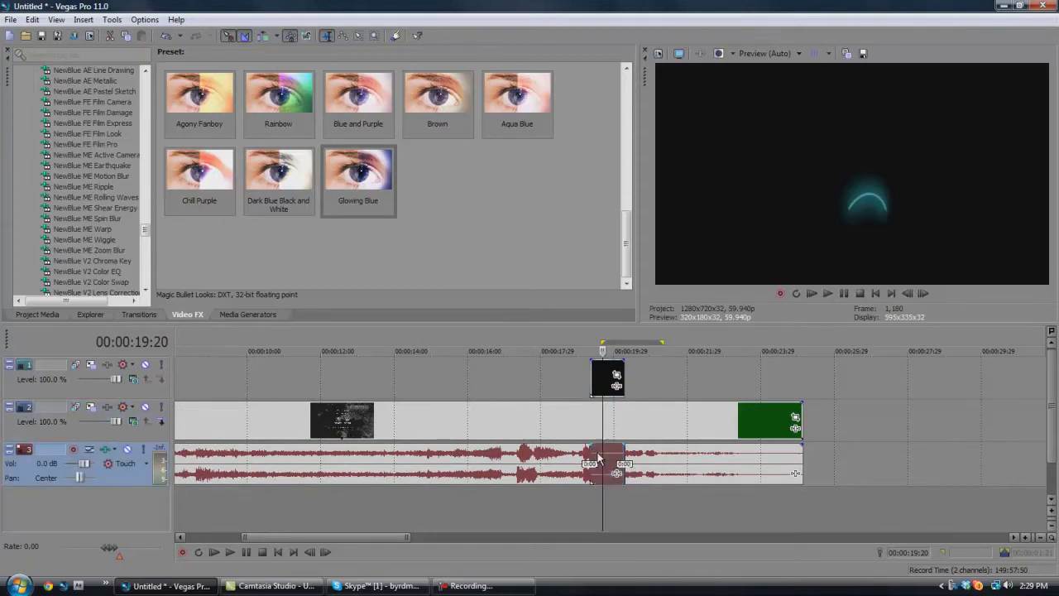
# Set the compositing mode of the overlay's track to Add.
pyautogui.click(590, 380)
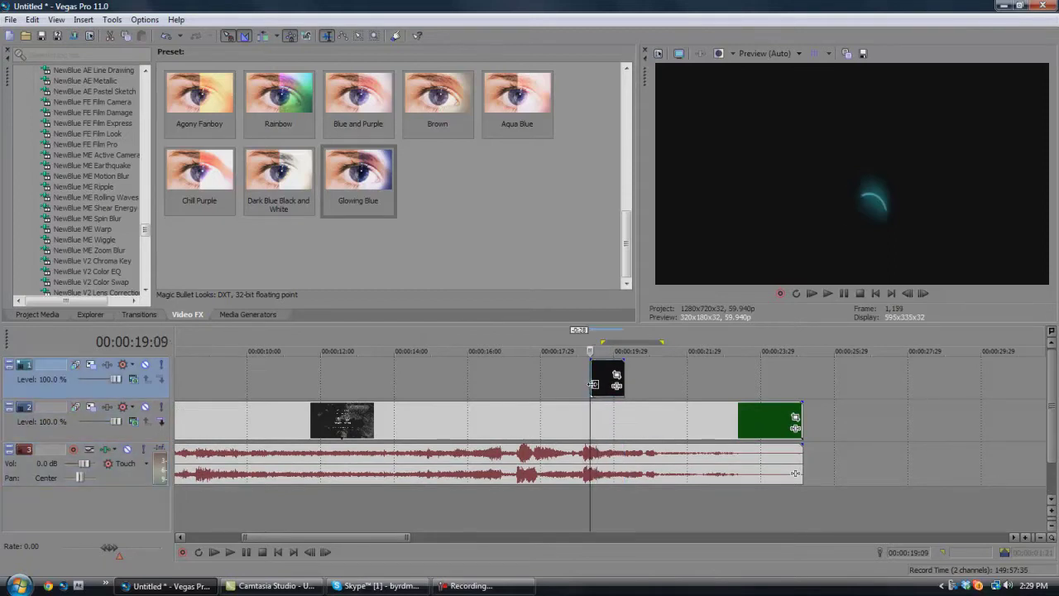
pyautogui.click(133, 379)
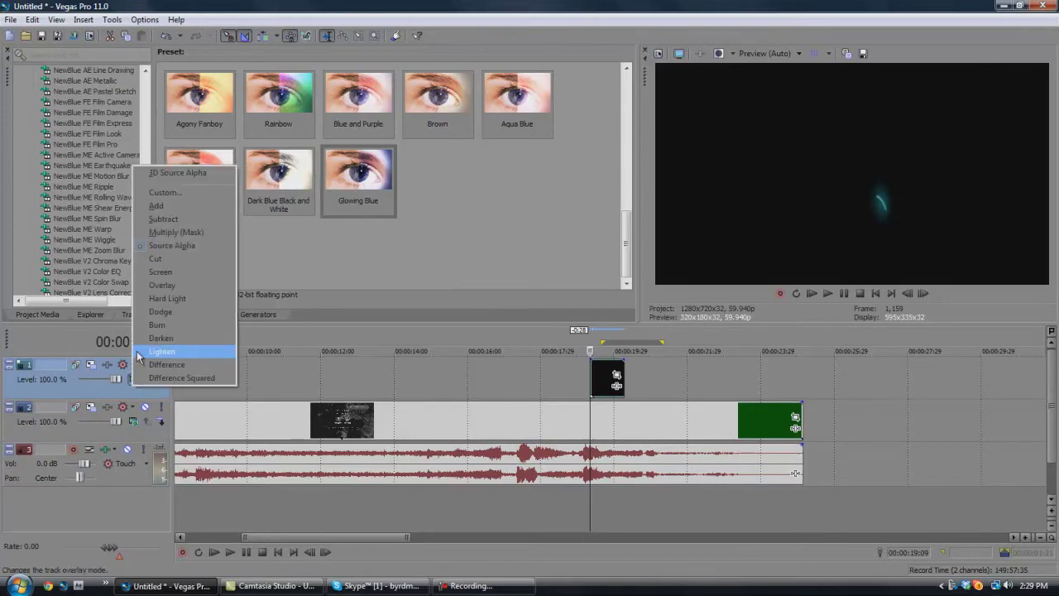
pyautogui.click(170, 206)
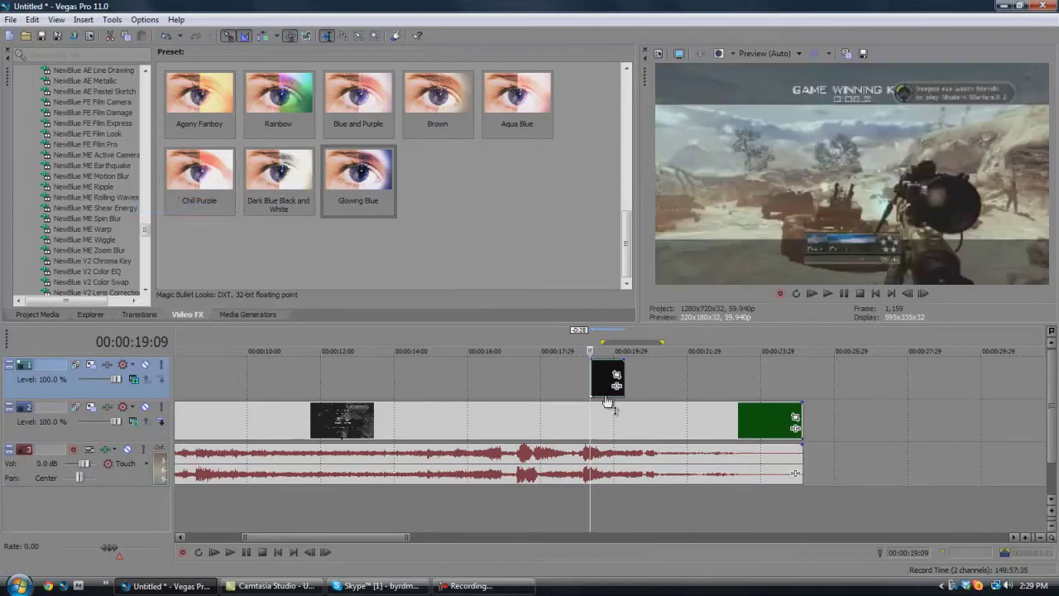
# Check the overlay against the gameplay frame by frame and split the gameplay clip at 00:00:19:23.
pyautogui.press('Right')
pyautogui.press('Right')
pyautogui.press('Right')
pyautogui.press('Right')
pyautogui.press('Right')
pyautogui.press('Right')
pyautogui.press('Right')
pyautogui.press('Right')
pyautogui.press('Right')
pyautogui.press('Right')
pyautogui.press('Right')
pyautogui.press('Right')
pyautogui.press('Right')
pyautogui.press('Right')
pyautogui.press('Right')
pyautogui.press('Right')
pyautogui.press('Right')
pyautogui.press('Right')
pyautogui.press('Right')
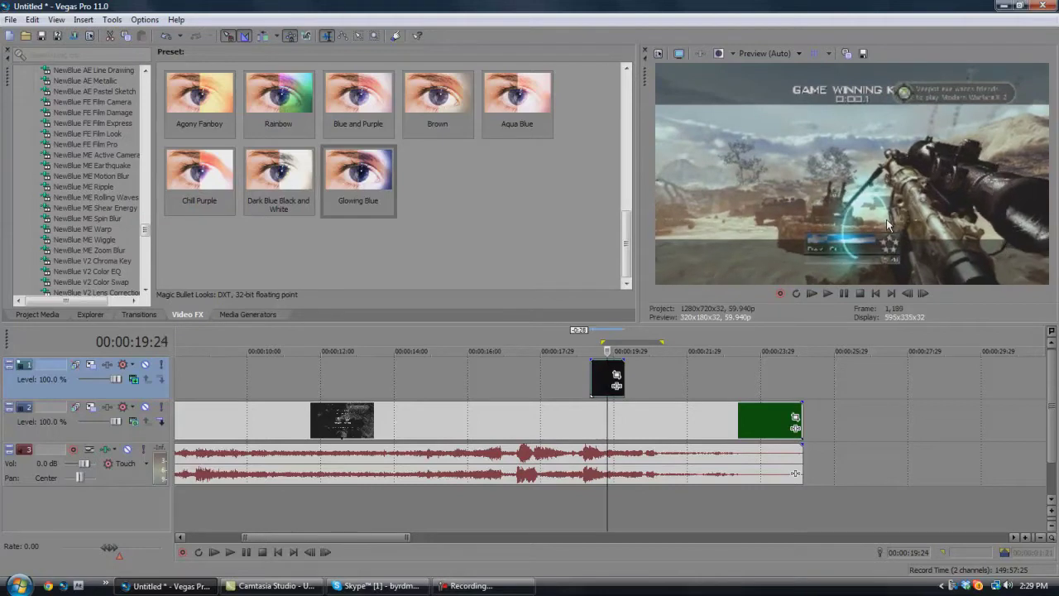
pyautogui.scroll(4, 477, 468)
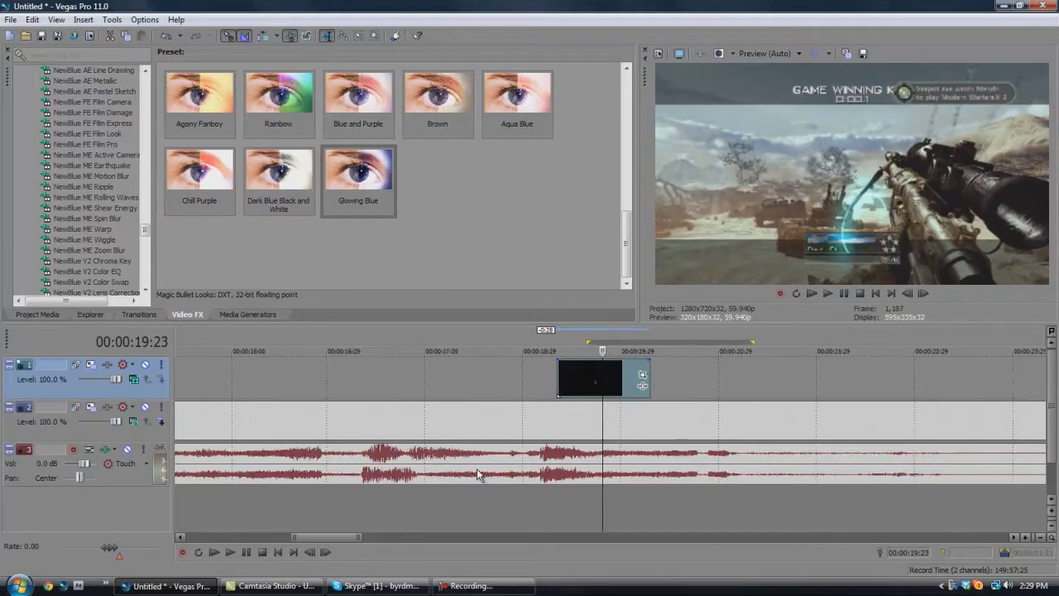
pyautogui.click(601, 415)
pyautogui.press('s')
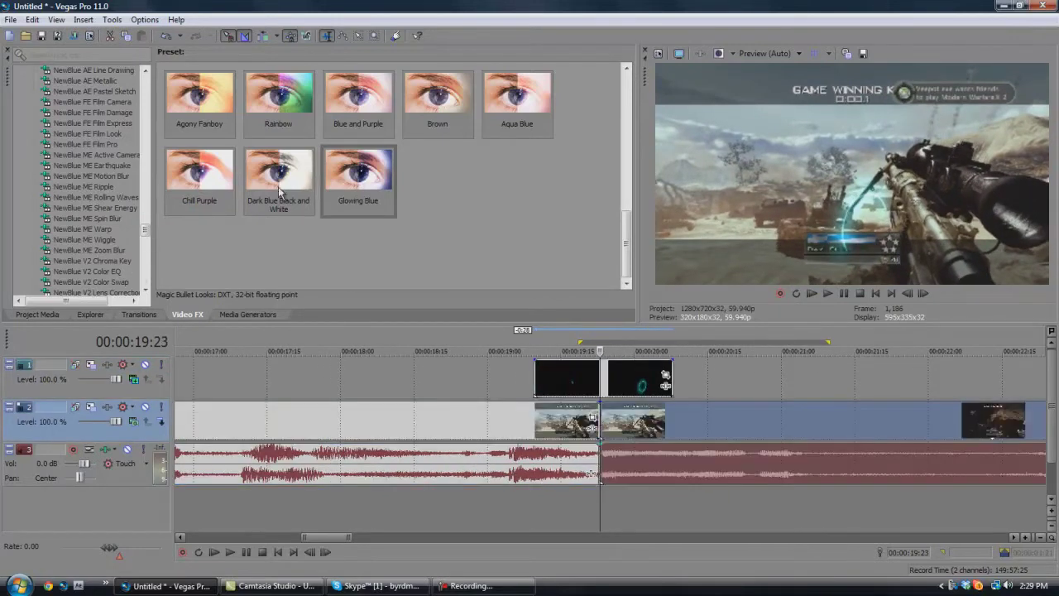
# Apply the TwixtorPRO effect with the Best preset to the gameplay segment after the split.
pyautogui.scroll(-10, 83, 216)
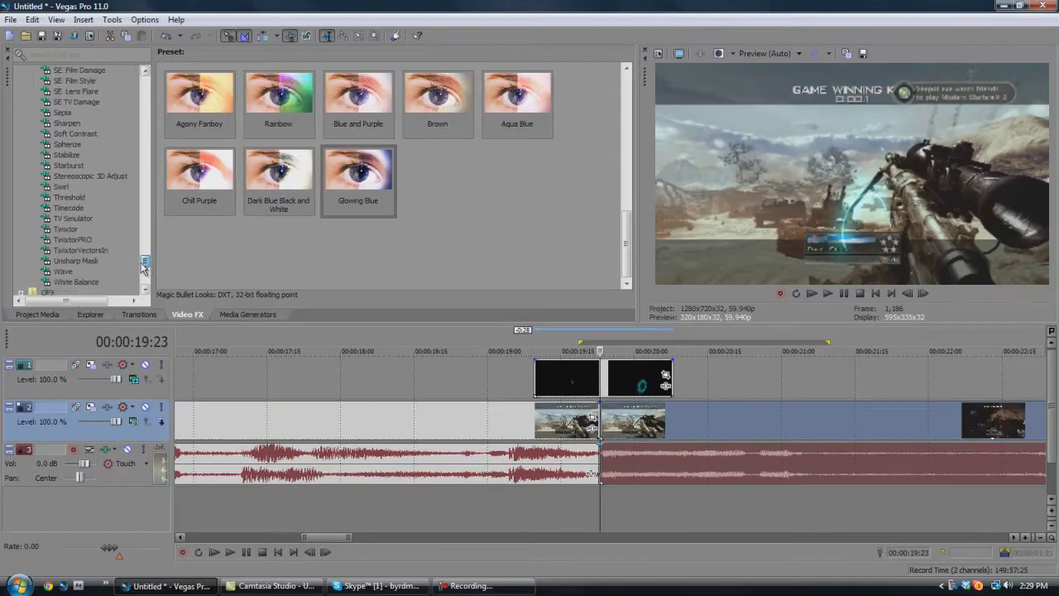
pyautogui.click(74, 240)
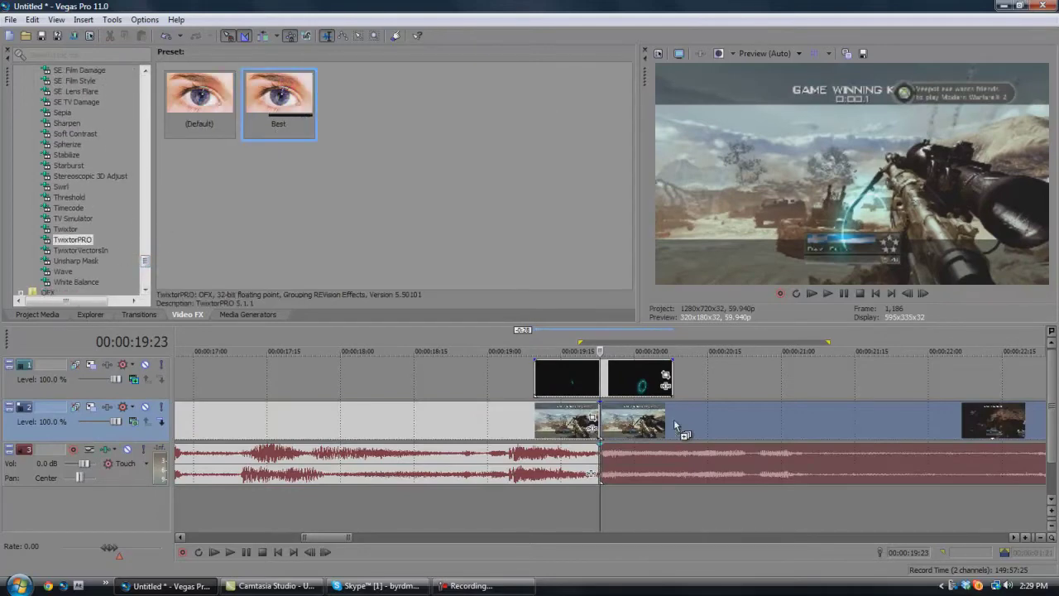
pyautogui.moveTo(674, 419); pyautogui.dragTo(654, 420)
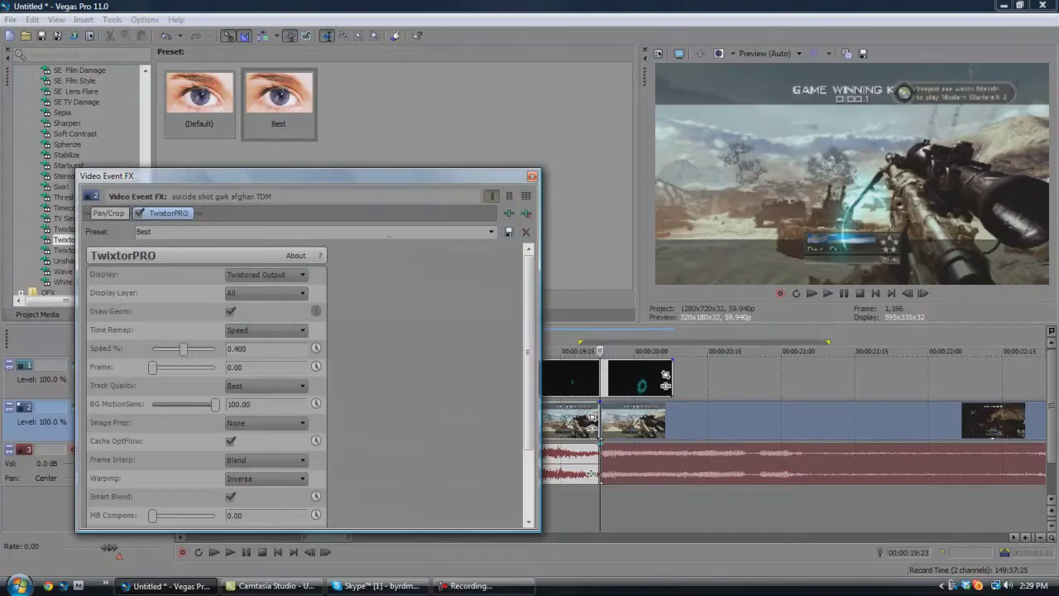
pyautogui.click(532, 177)
# Move the overlay clip to start at the gameplay split and shift its Pan/Crop center to about X 297.5, Y 486.8.
pyautogui.moveTo(558, 364); pyautogui.dragTo(618, 390)
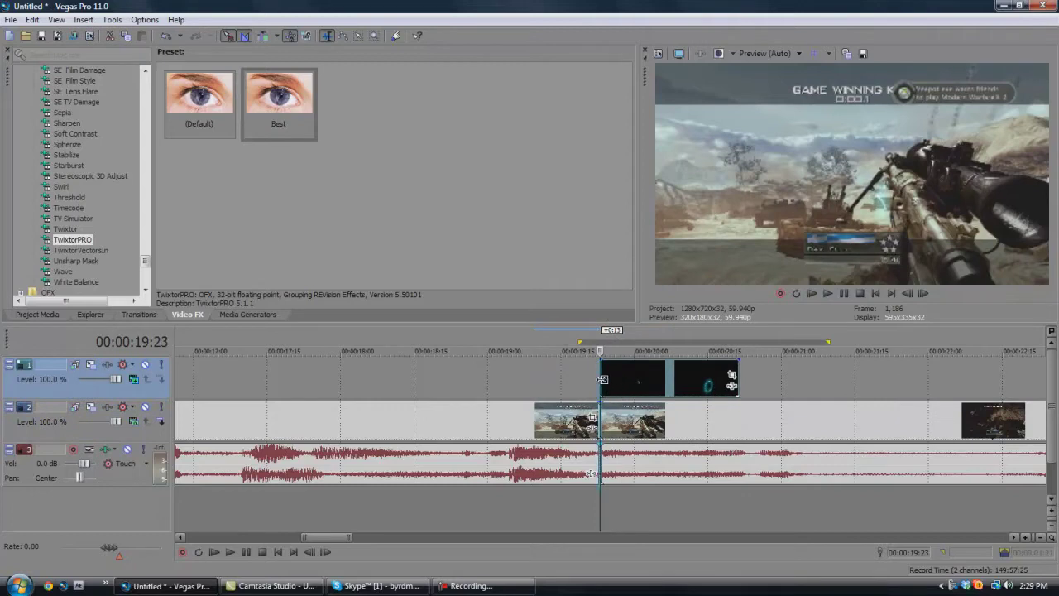
pyautogui.click(732, 374)
pyautogui.moveTo(439, 349); pyautogui.dragTo(368, 376)
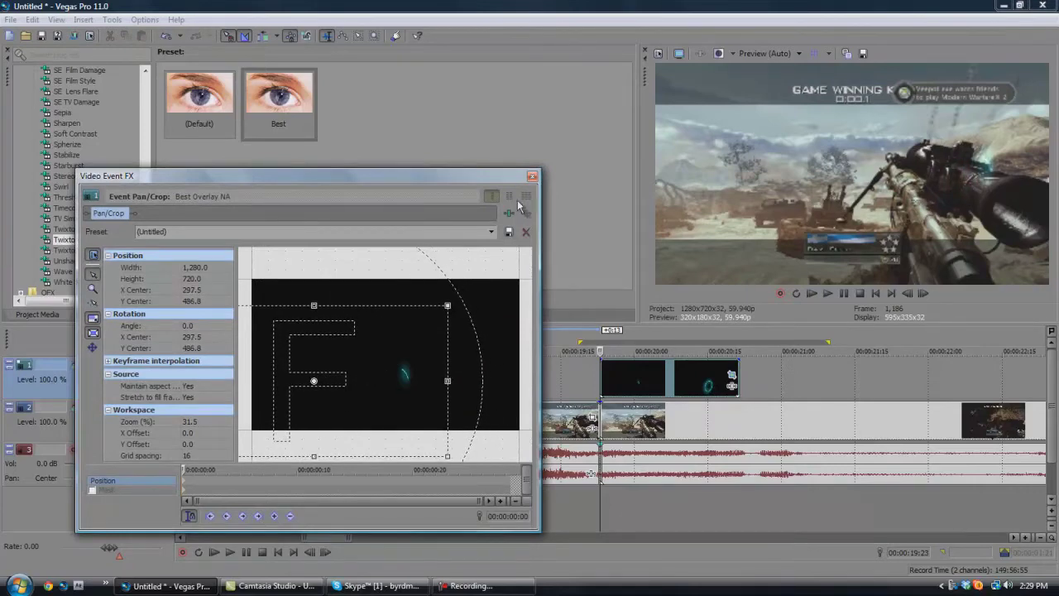
pyautogui.click(532, 175)
# Place a marker at 00:00:20:11, split the overlay clip there and delete the part after it.
pyautogui.press('space')
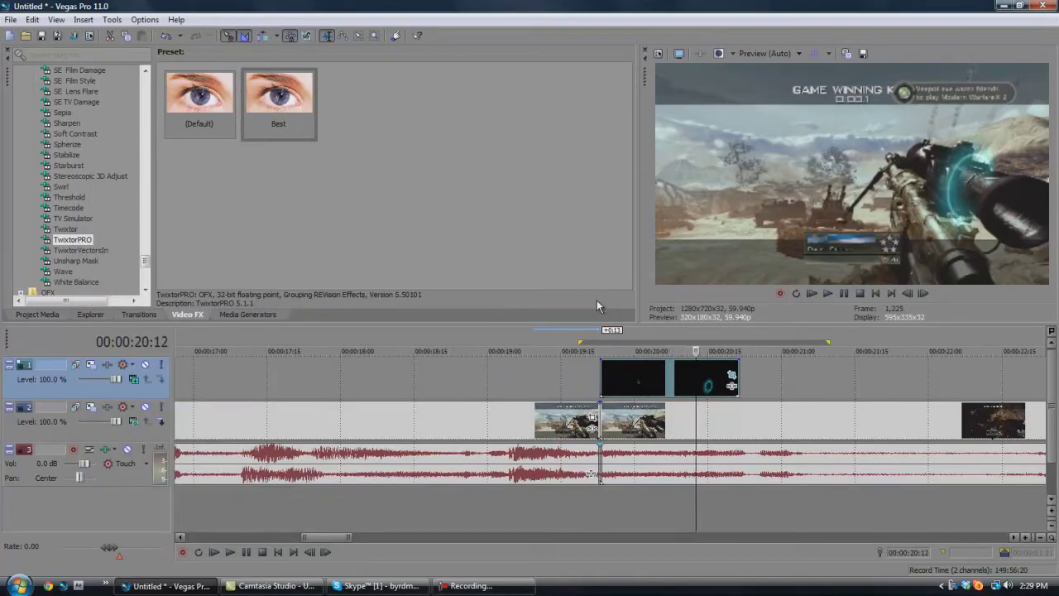
pyautogui.press('Left')
pyautogui.press('Left')
pyautogui.press('Left')
pyautogui.press('m')
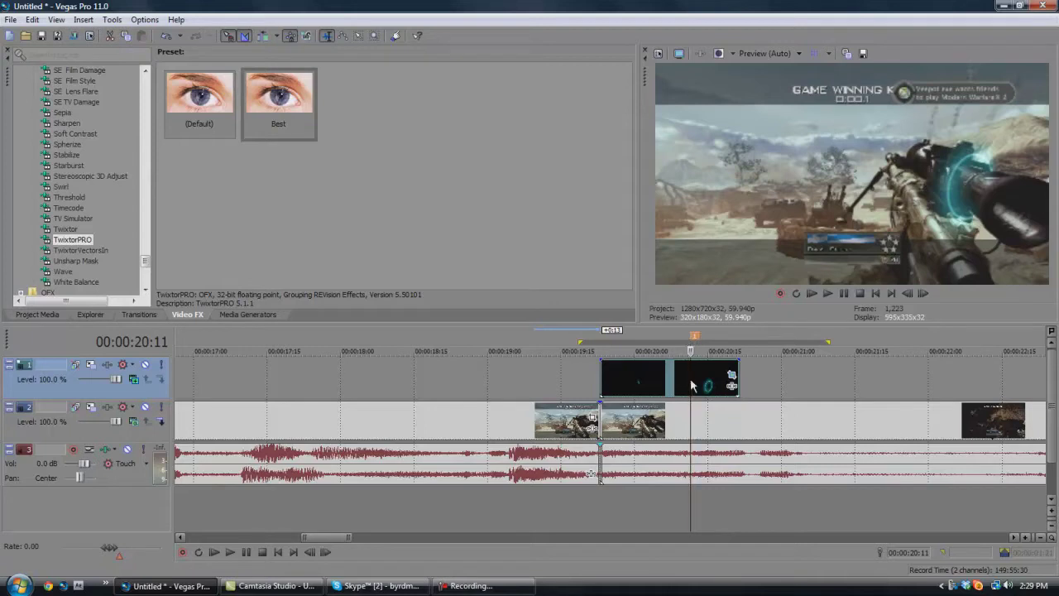
pyautogui.press('s')
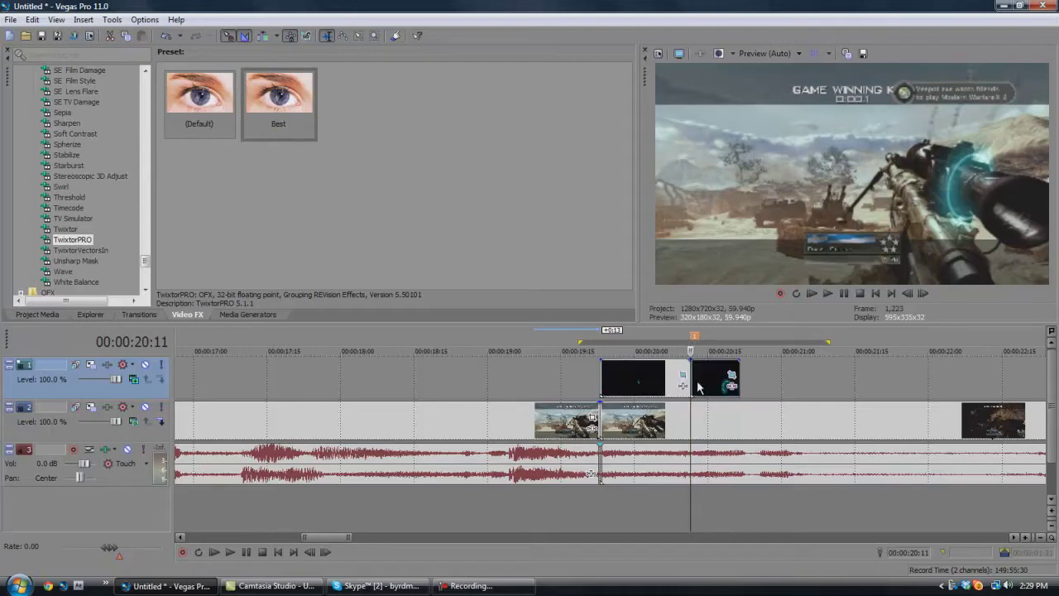
pyautogui.press('Delete')
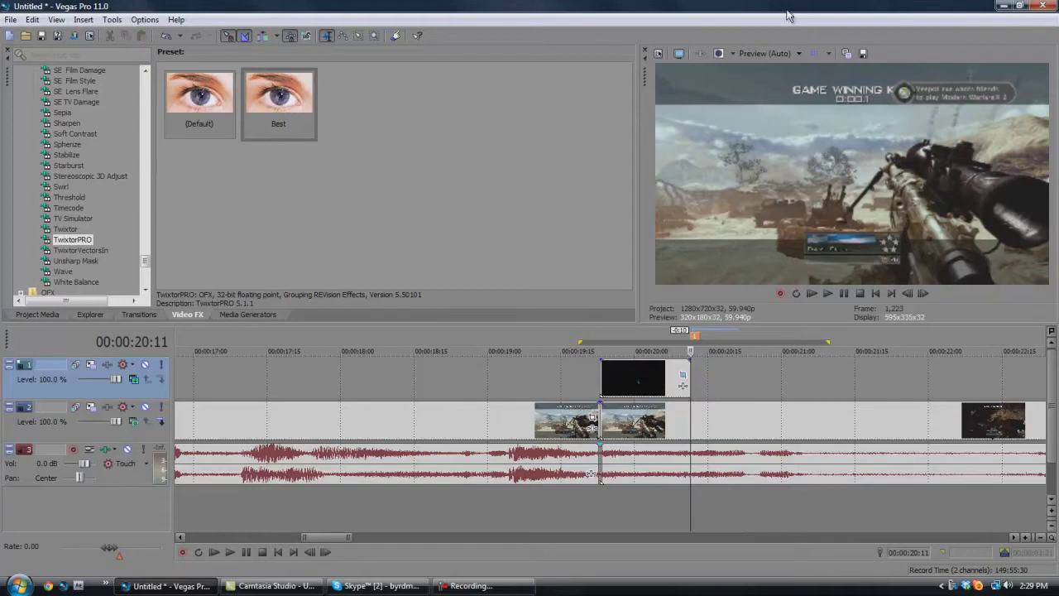
# Mute the gameplay video track and show the trimmed overlay's last frame at Best (Full) preview quality.
pyautogui.click(144, 407)
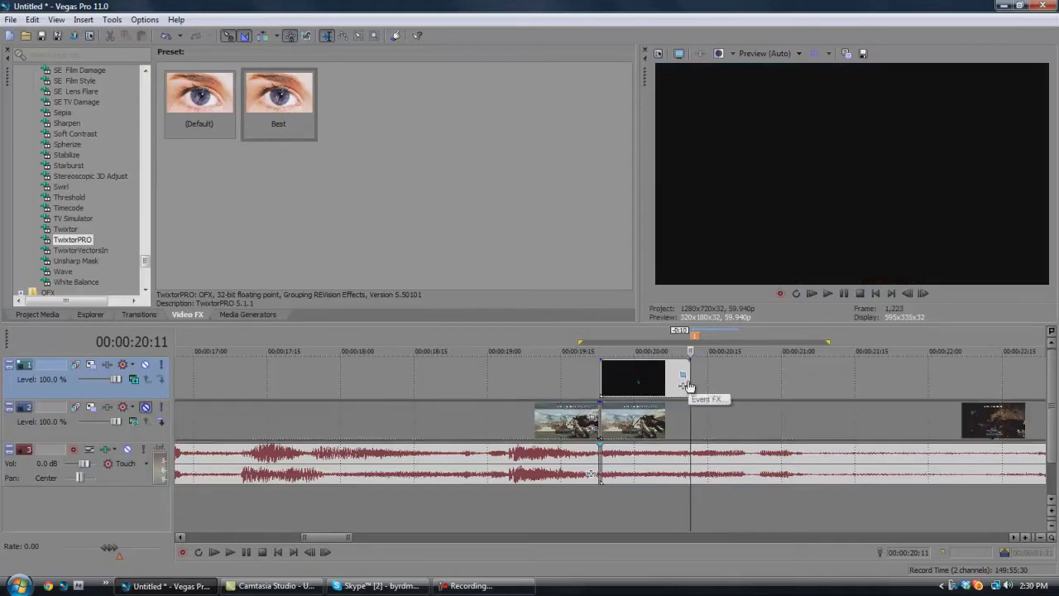
pyautogui.press('Left')
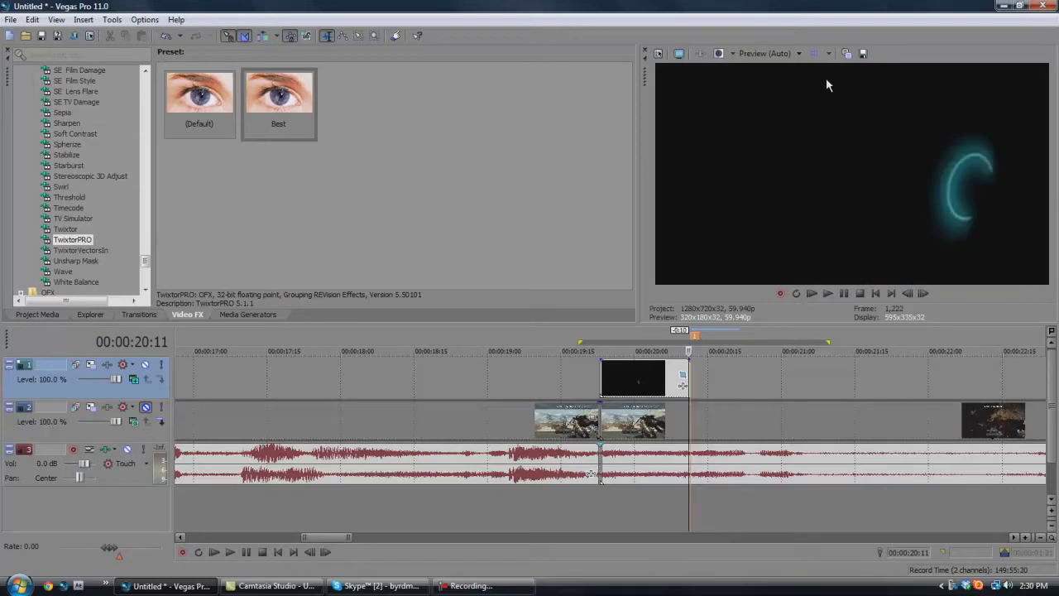
pyautogui.click(770, 53)
pyautogui.moveTo(774, 109)
pyautogui.click(823, 122)
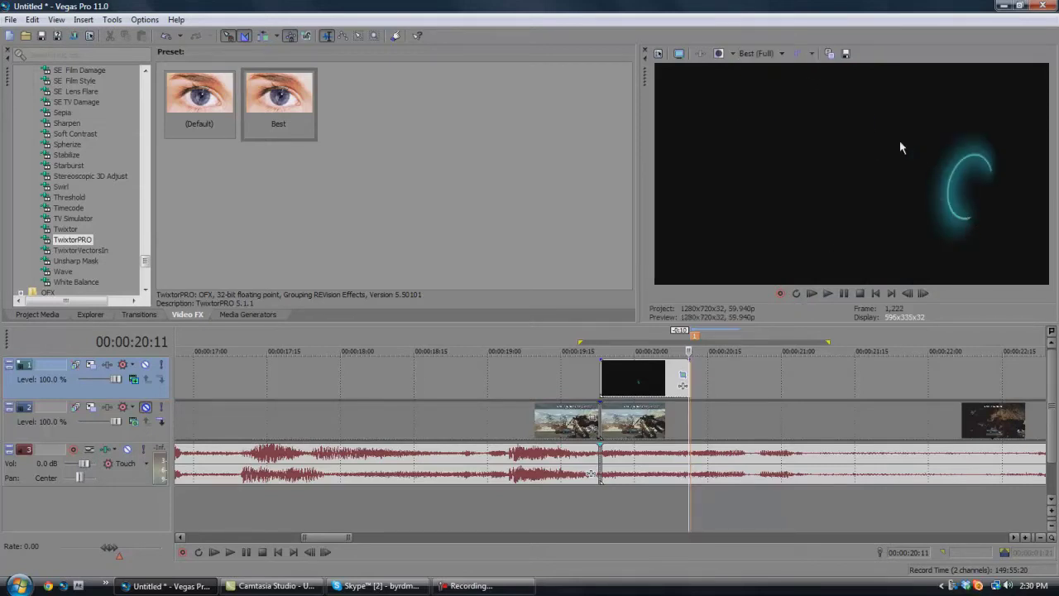
# Save the frame as Image3.jpg on the desktop and place this still directly after the trimmed overlay clip.
pyautogui.click(846, 53)
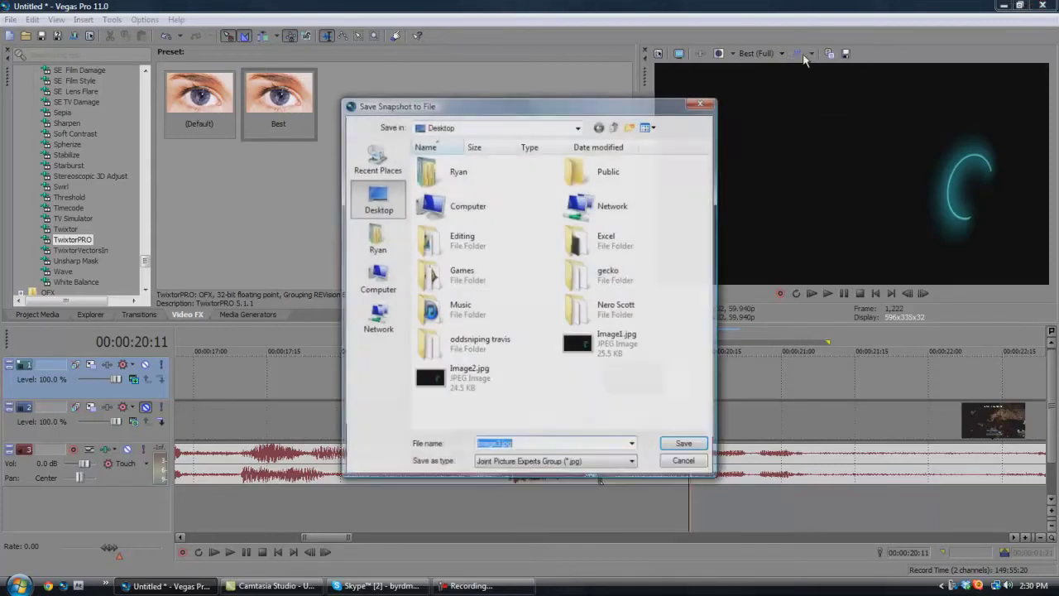
pyautogui.click(676, 448)
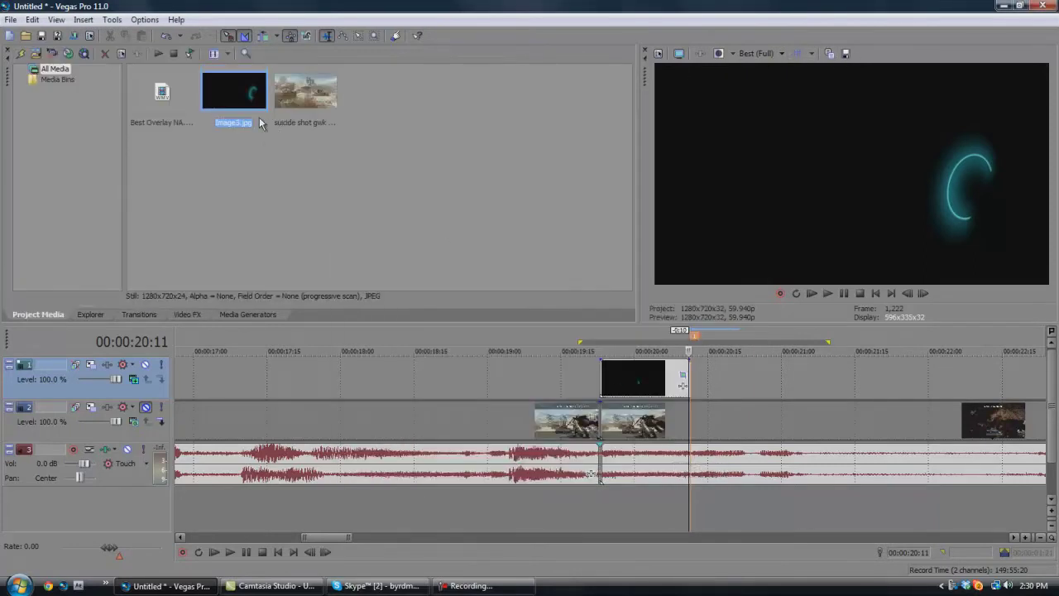
pyautogui.moveTo(659, 373)
pyautogui.mouseDown()
pyautogui.moveTo(694, 377)
pyautogui.moveTo(646, 378)
pyautogui.mouseUp()
pyautogui.scroll(3, 687, 376)
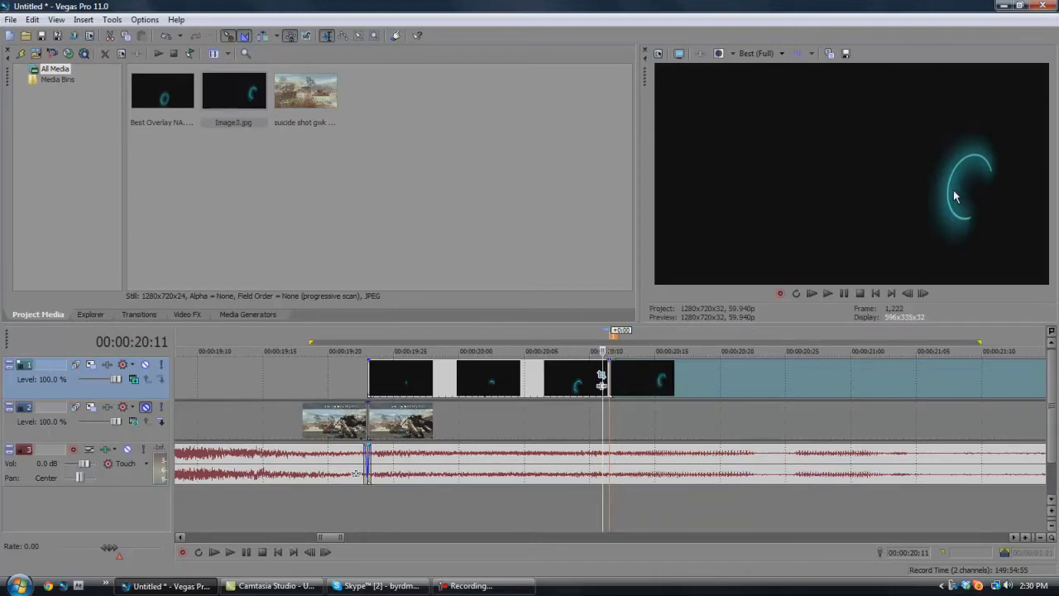
pyautogui.press('space')
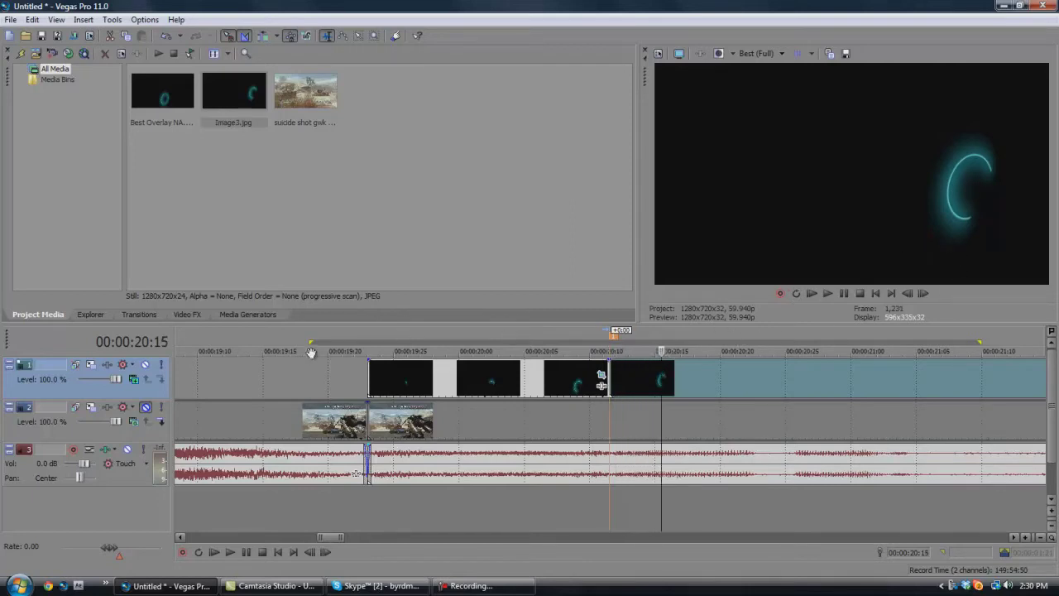
# Set the preview quality back to Preview (Auto) and unmute the gameplay video track.
pyautogui.click(763, 54)
pyautogui.moveTo(770, 85)
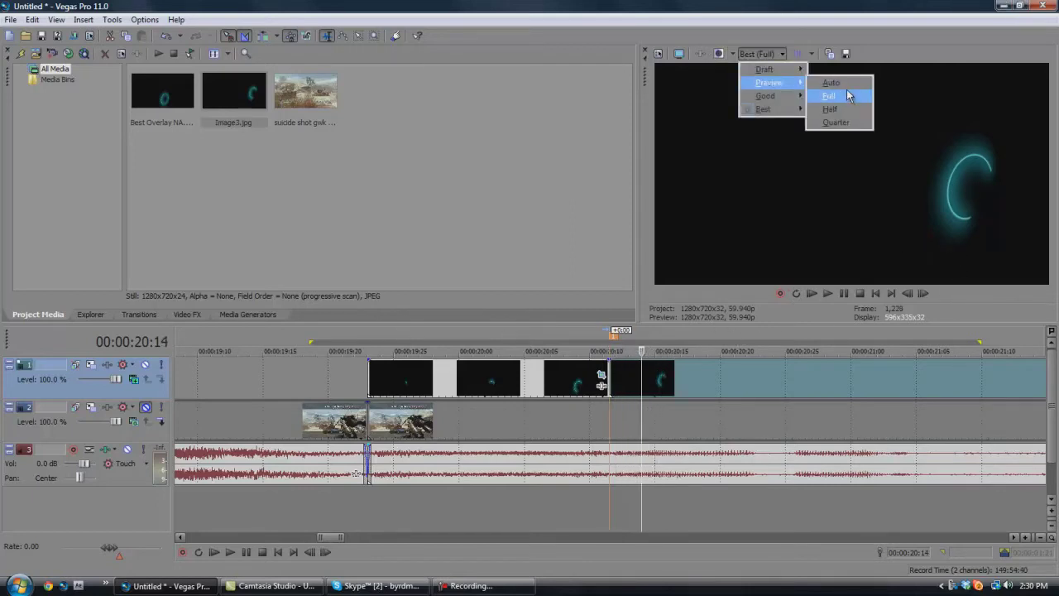
pyautogui.click(827, 83)
pyautogui.click(146, 408)
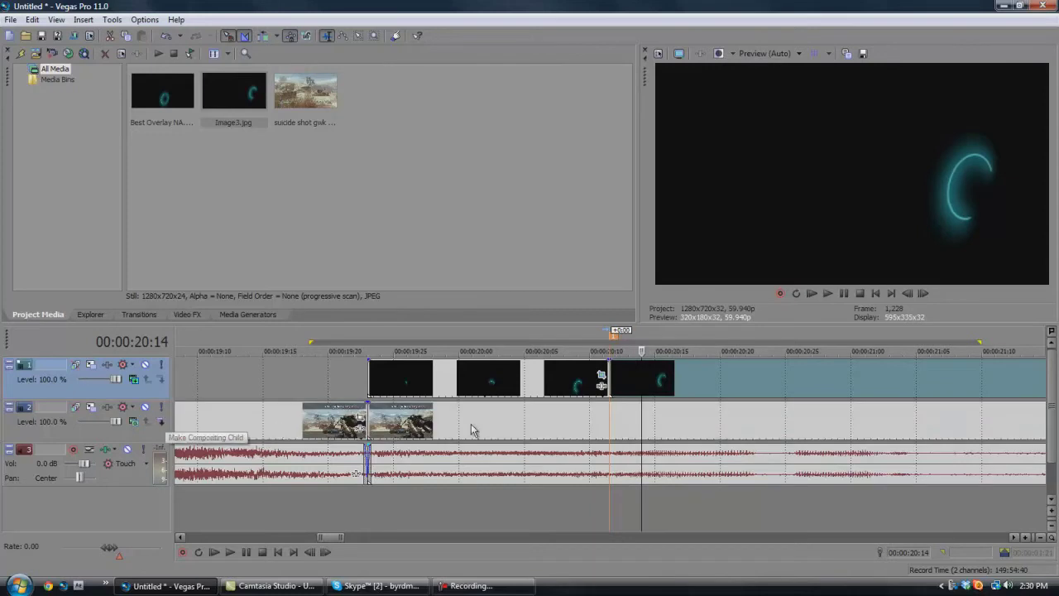
# Step through the frames around the marker to examine the change from overlay clip to still over the gameplay.
pyautogui.press('Left')
pyautogui.press('Left')
pyautogui.press('Left')
pyautogui.press('Left')
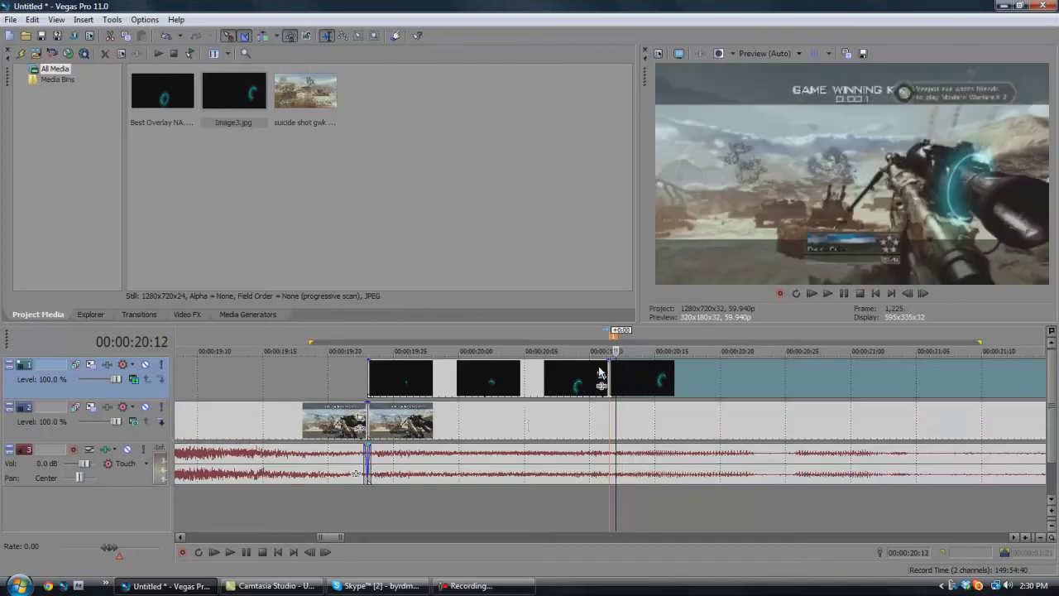
pyautogui.press('Right')
pyautogui.press('Right')
pyautogui.press('Right')
pyautogui.press('Right')
pyautogui.press('Right')
pyautogui.press('Right')
pyautogui.press('Right')
pyautogui.press('Right')
pyautogui.press('Right')
pyautogui.press('Right')
pyautogui.press('Right')
pyautogui.press('Right')
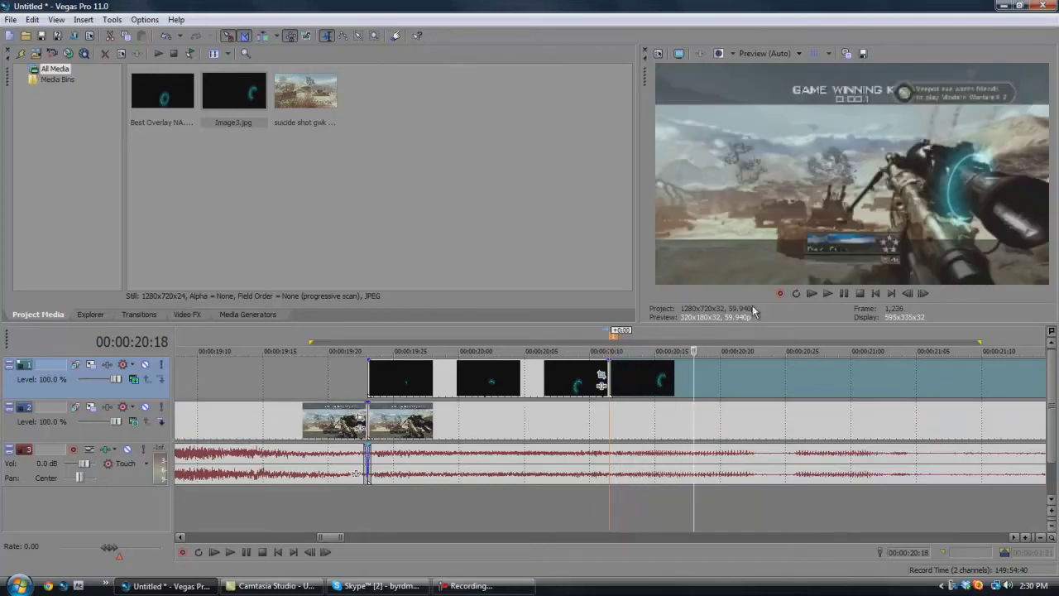
# Move the Image3.jpg still away from the overlay clip and extend the overlay clip's end by one frame.
pyautogui.press('Left')
pyautogui.moveTo(671, 378); pyautogui.dragTo(748, 379)
pyautogui.click(608, 373)
pyautogui.scroll(1, 605, 368)
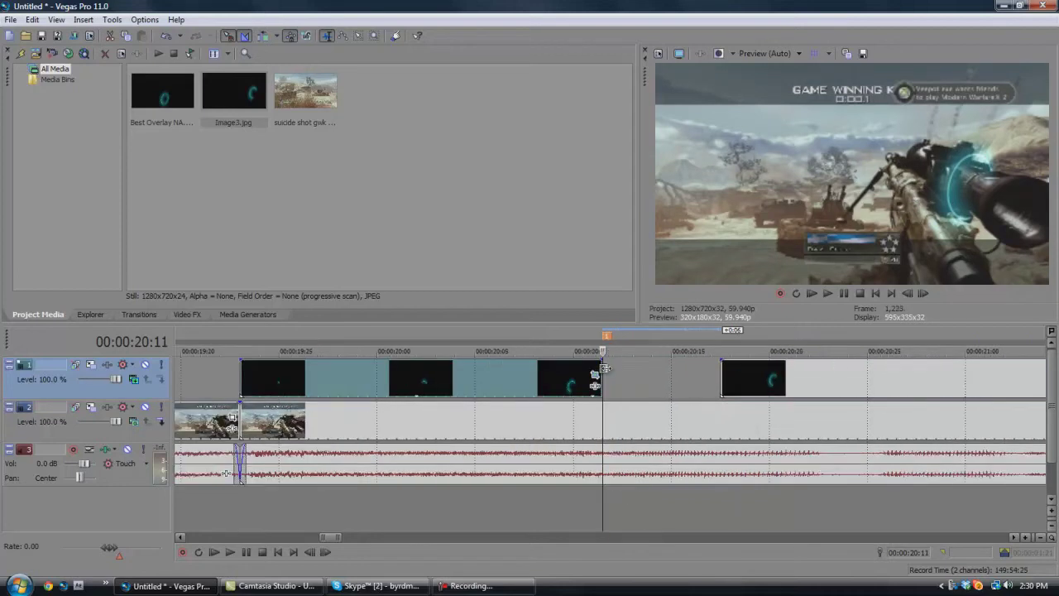
pyautogui.scroll(1, 605, 370)
pyautogui.click(610, 372)
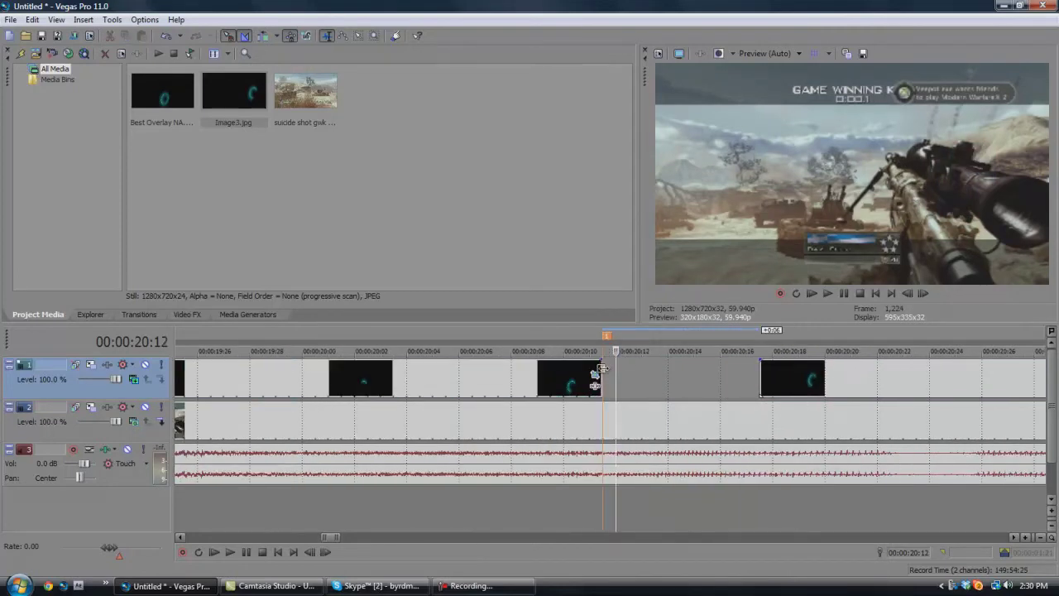
pyautogui.moveTo(605, 370)
pyautogui.mouseDown()
pyautogui.moveTo(632, 370)
pyautogui.moveTo(610, 375)
pyautogui.mouseUp()
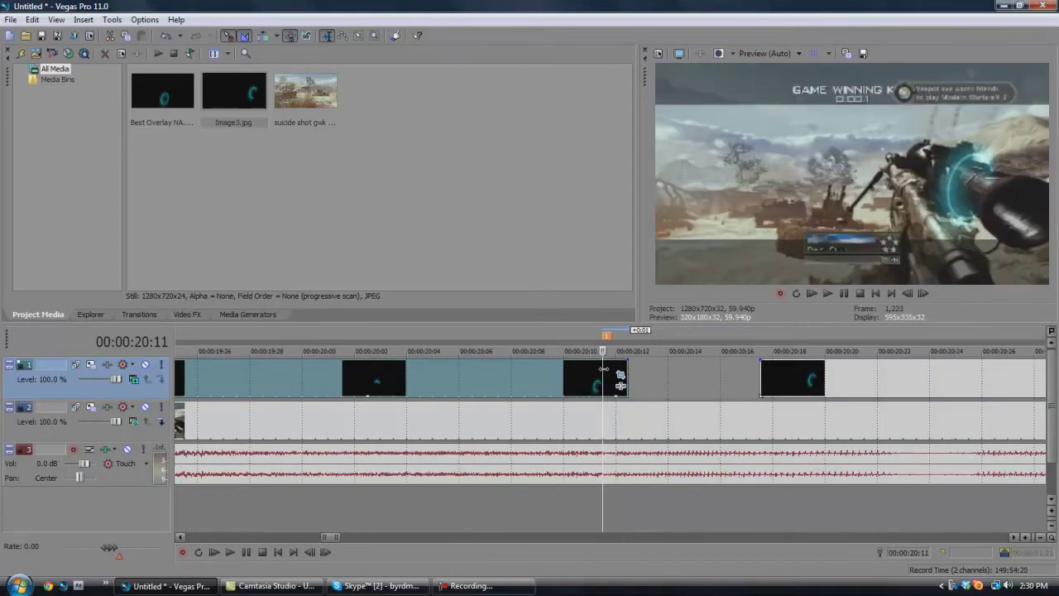
pyautogui.press('Right')
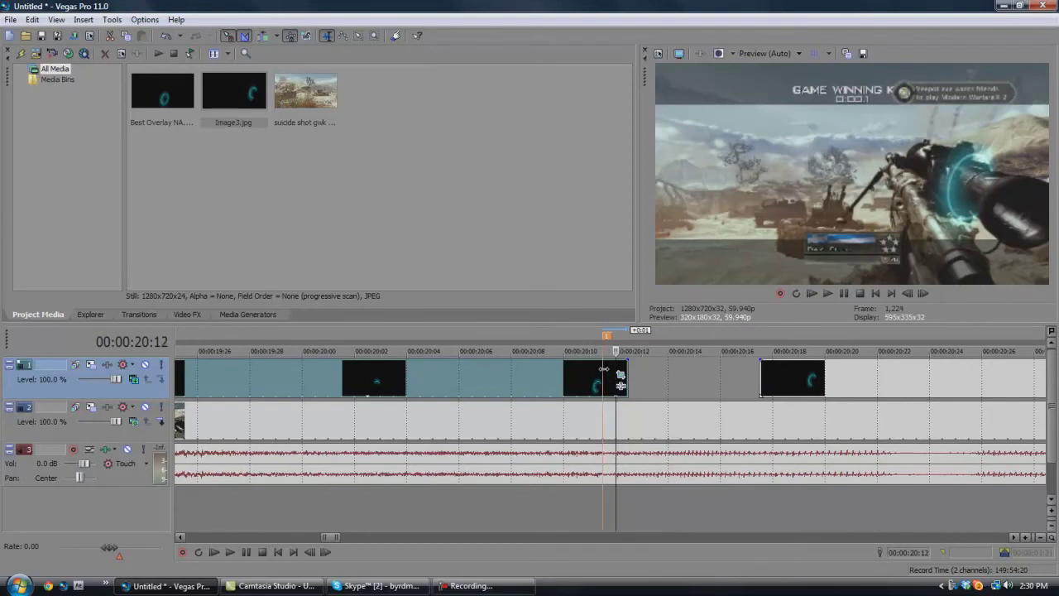
# Delete the Image3.jpg still and place the cursor at the marker on the overlay clip.
pyautogui.click(759, 375)
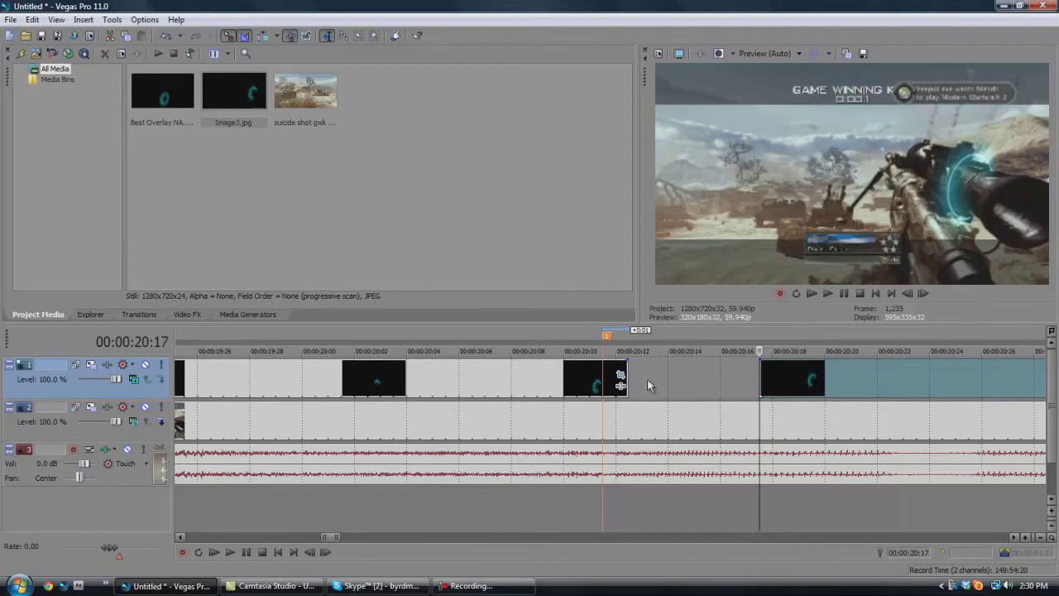
pyautogui.press('Delete')
pyautogui.click(603, 368)
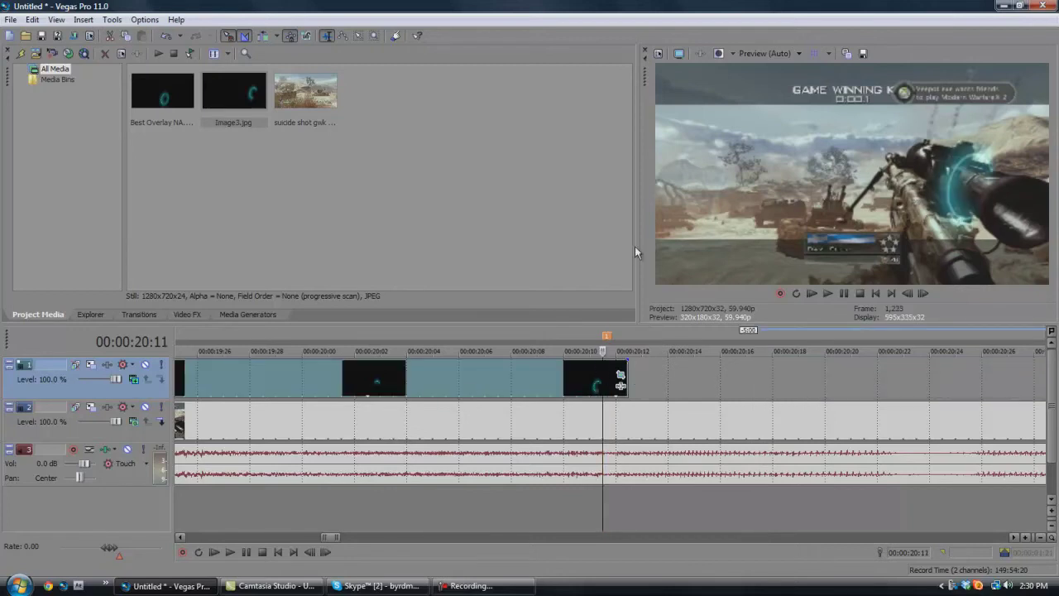
# Mute the gameplay video track and set the preview quality to Best (Full).
pyautogui.click(146, 407)
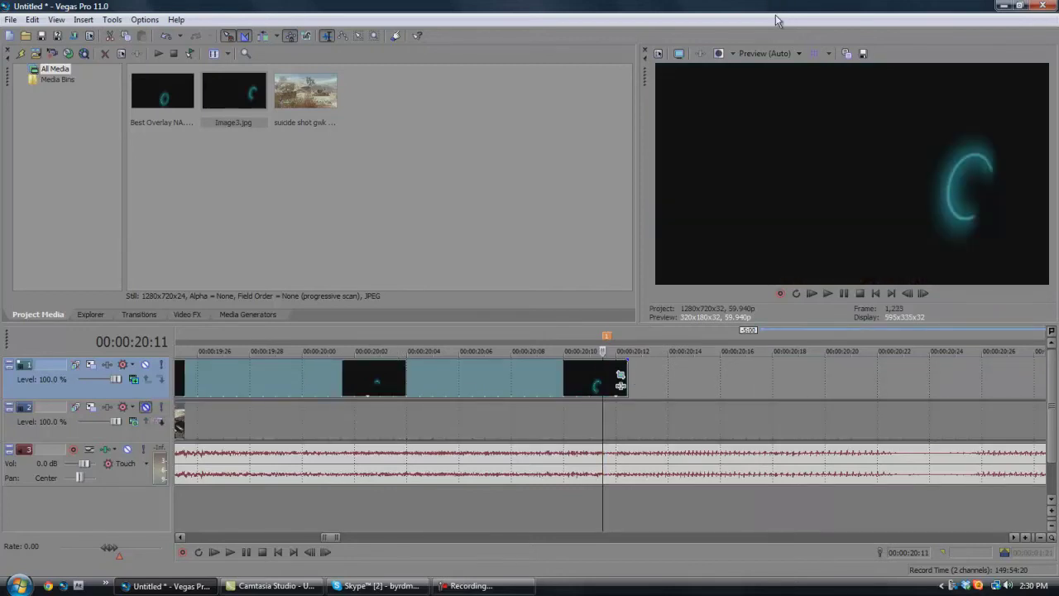
pyautogui.click(768, 53)
pyautogui.moveTo(778, 110)
pyautogui.click(832, 121)
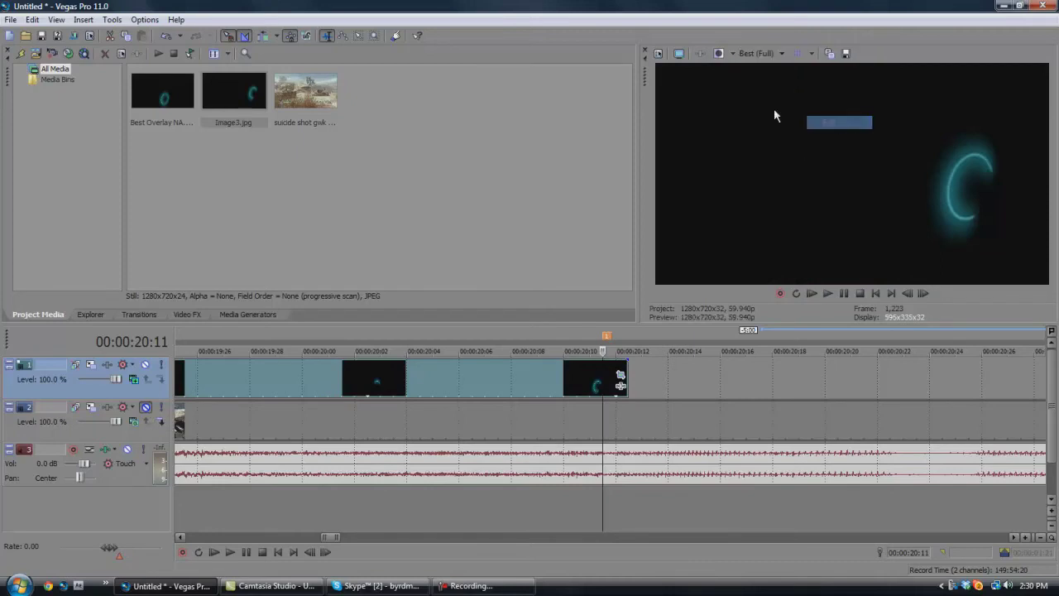
# Save the current frame as Image4.jpg on the desktop and place this still directly after the overlay clip.
pyautogui.click(846, 53)
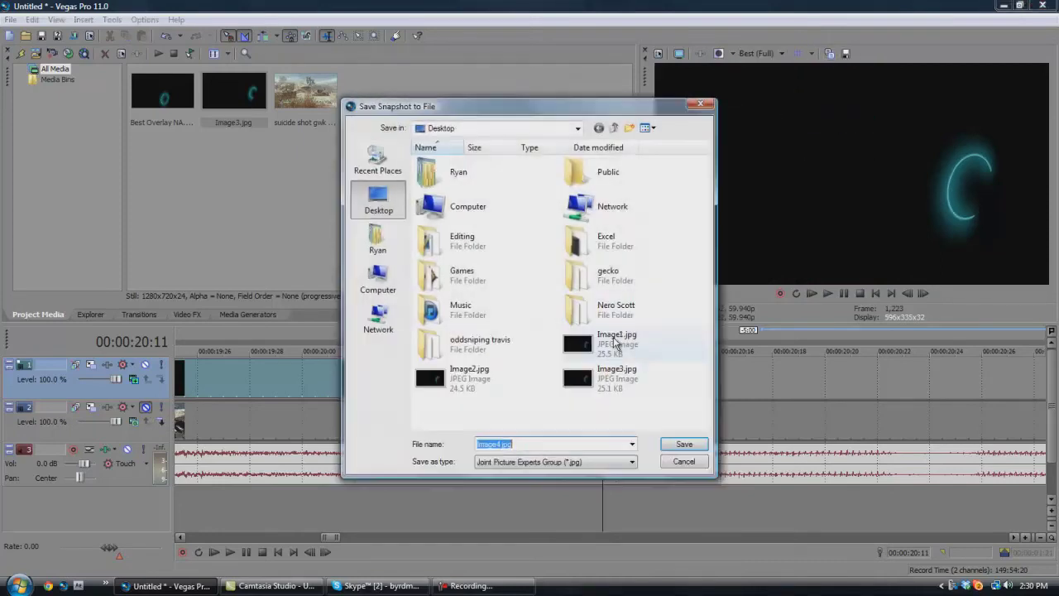
pyautogui.click(684, 446)
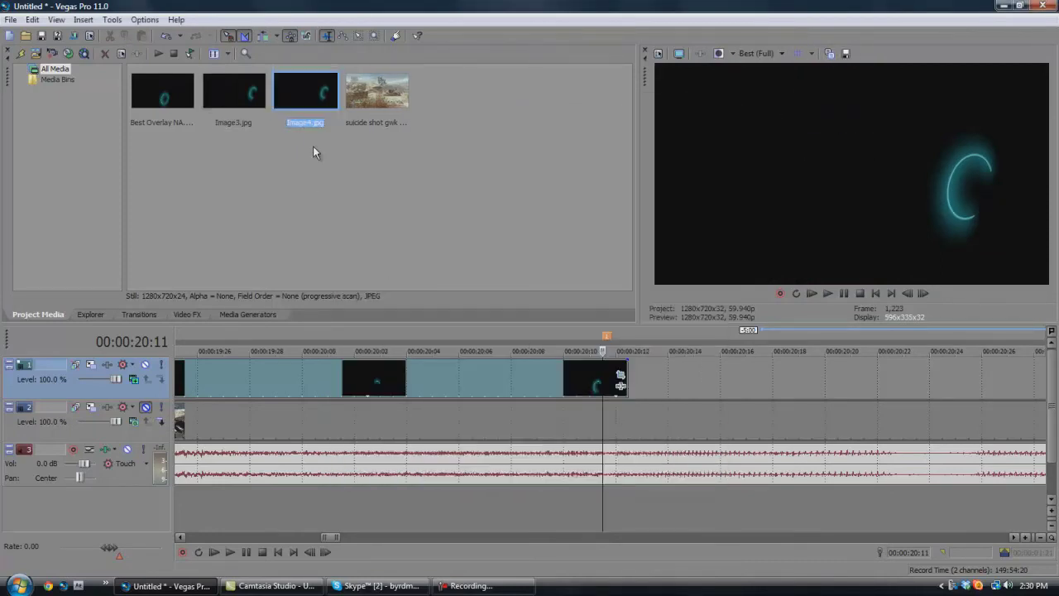
pyautogui.moveTo(313, 99); pyautogui.dragTo(635, 380)
# Cut off the overlay clip's end at 00:00:20:11 and move the Image4.jpg still up against it.
pyautogui.click(602, 377)
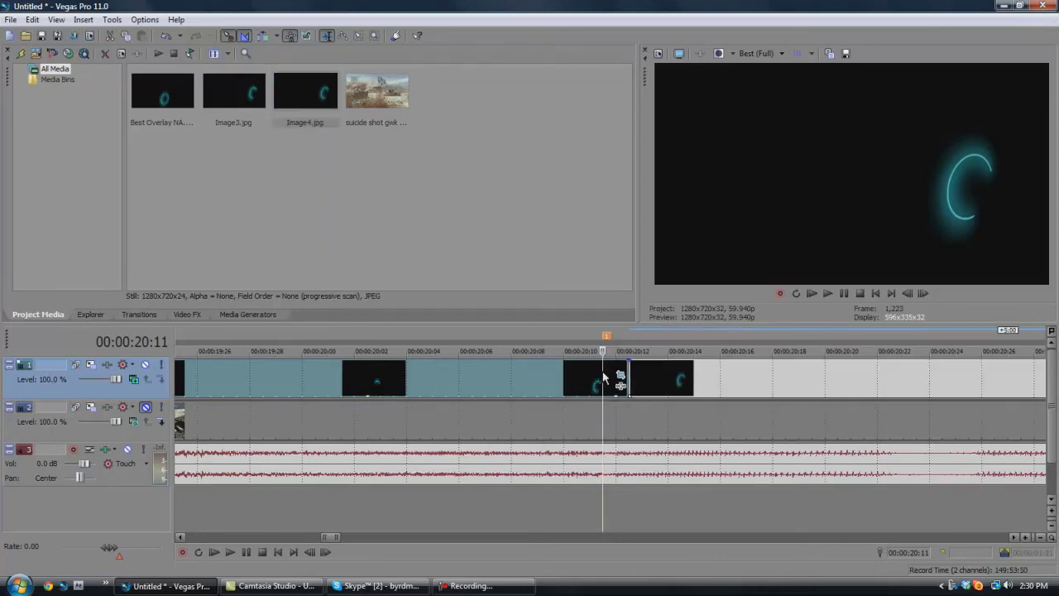
pyautogui.press('s')
pyautogui.press('Delete')
pyautogui.moveTo(661, 372); pyautogui.dragTo(622, 370)
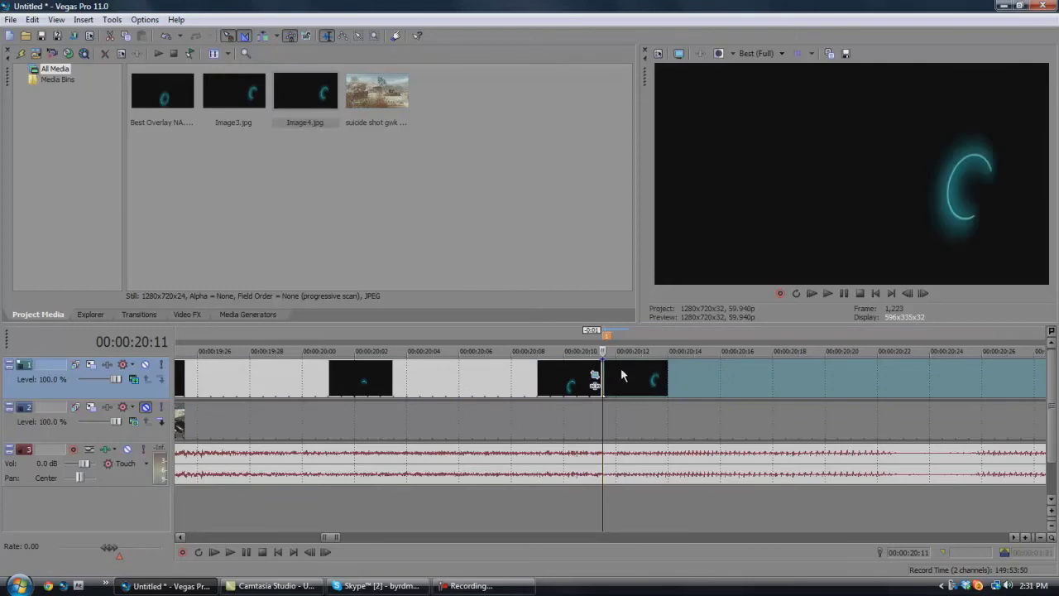
# Unmute the gameplay video track and check how the Image4.jpg still continues the overlay over the gameplay.
pyautogui.click(603, 373)
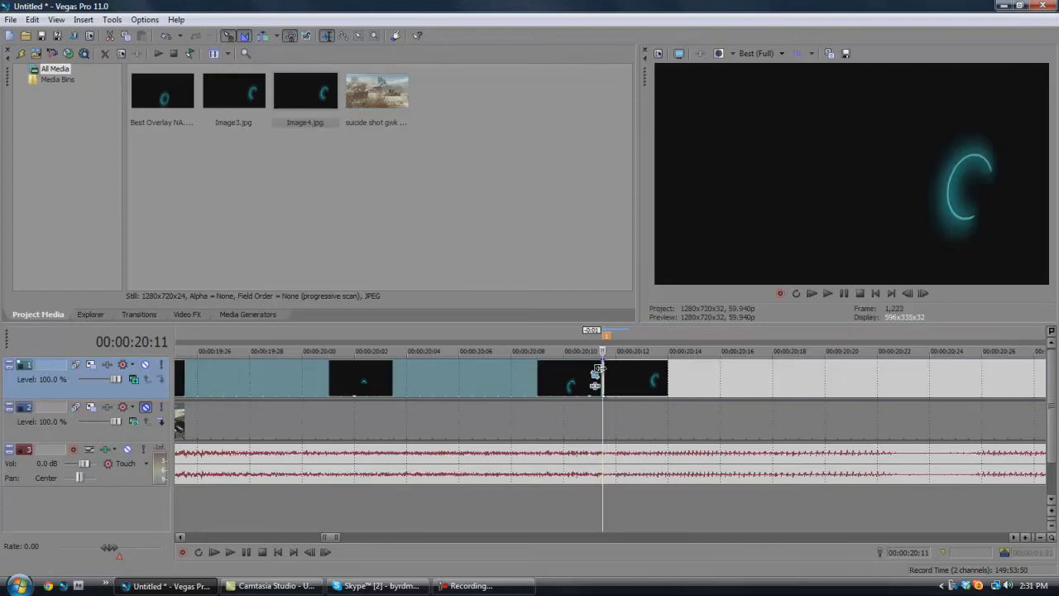
pyautogui.scroll(-2, 596, 377)
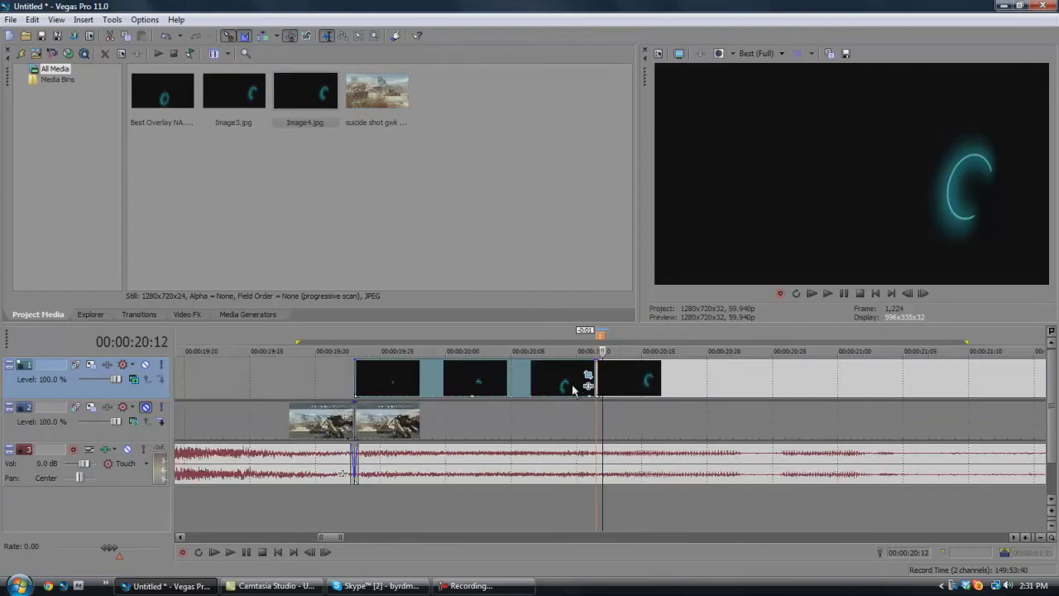
pyautogui.click(148, 408)
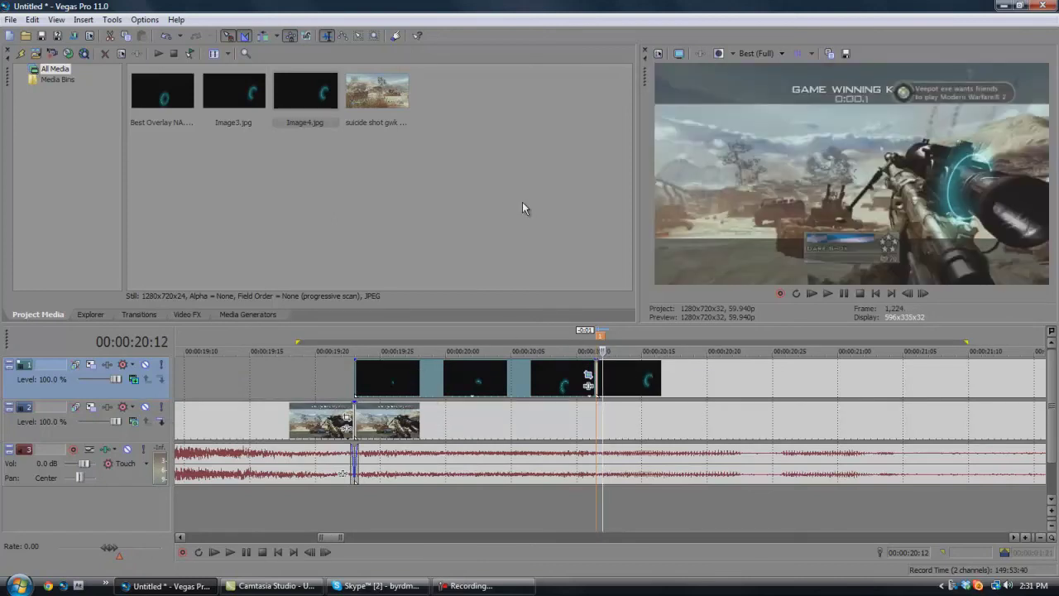
pyautogui.scroll(-2, 534, 378)
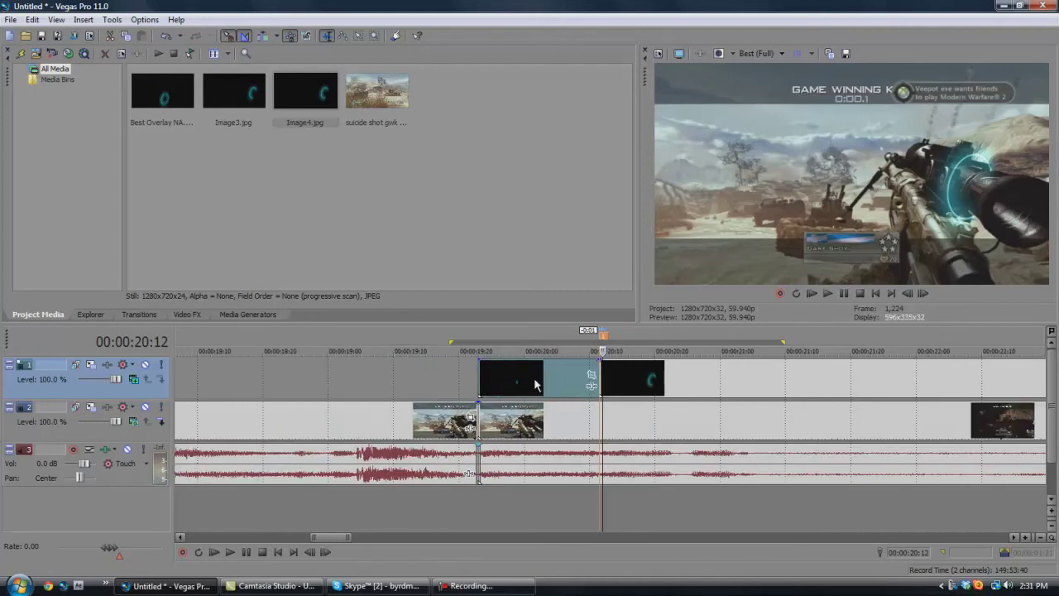
pyautogui.click(622, 374)
pyautogui.click(660, 382)
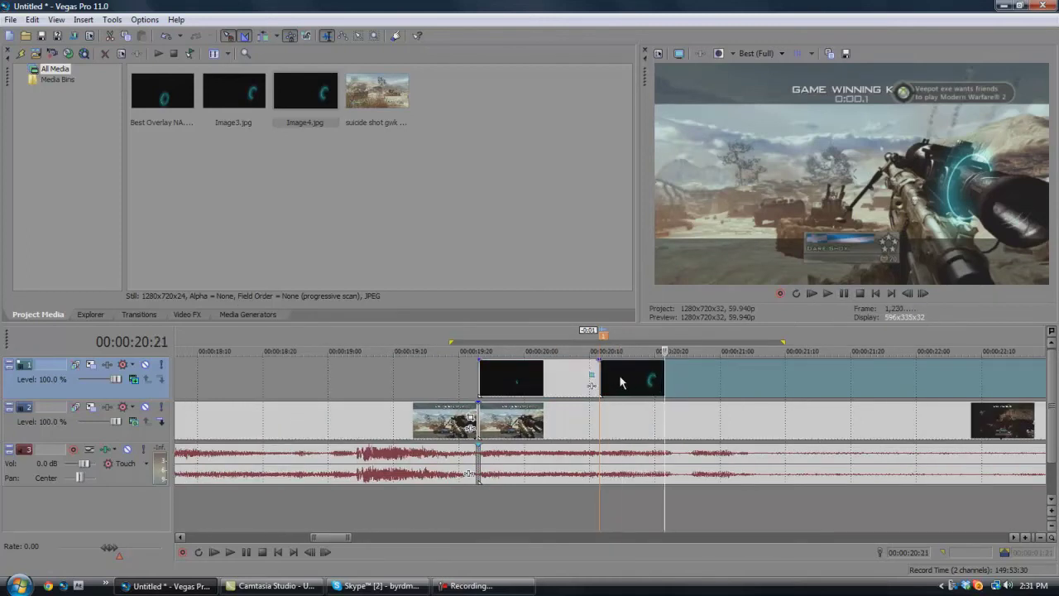
pyautogui.click(619, 376)
pyautogui.click(606, 374)
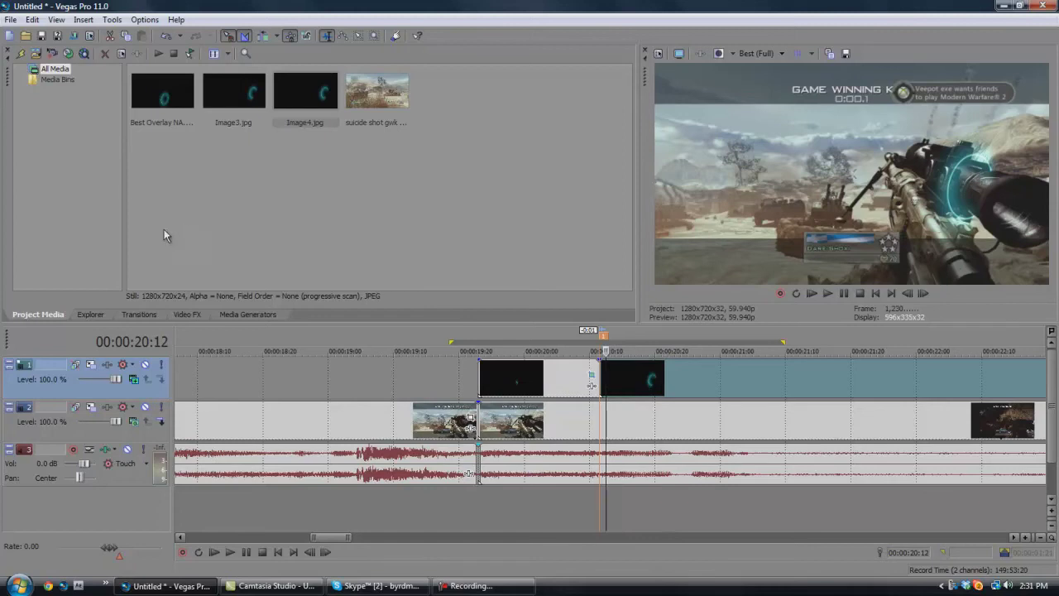
# Set the preview quality to Preview (Auto) and apply the Magic Bullet Looks preset Glowing Blue to the gameplay clip beneath the overlay.
pyautogui.click(187, 315)
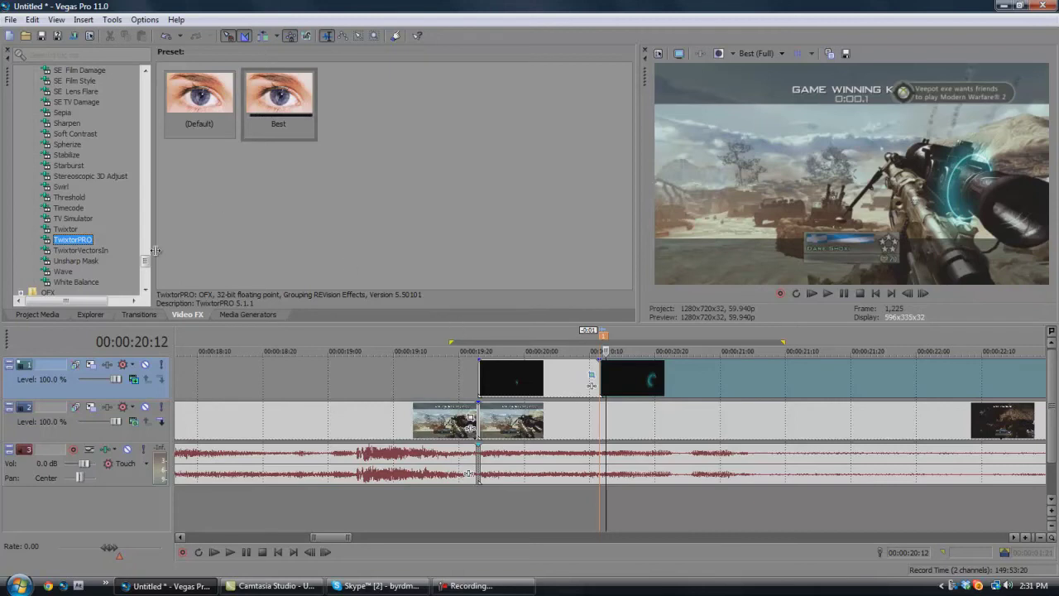
pyautogui.moveTo(147, 266)
pyautogui.mouseDown()
pyautogui.moveTo(138, 210)
pyautogui.moveTo(138, 221)
pyautogui.mouseUp()
pyautogui.click(111, 229)
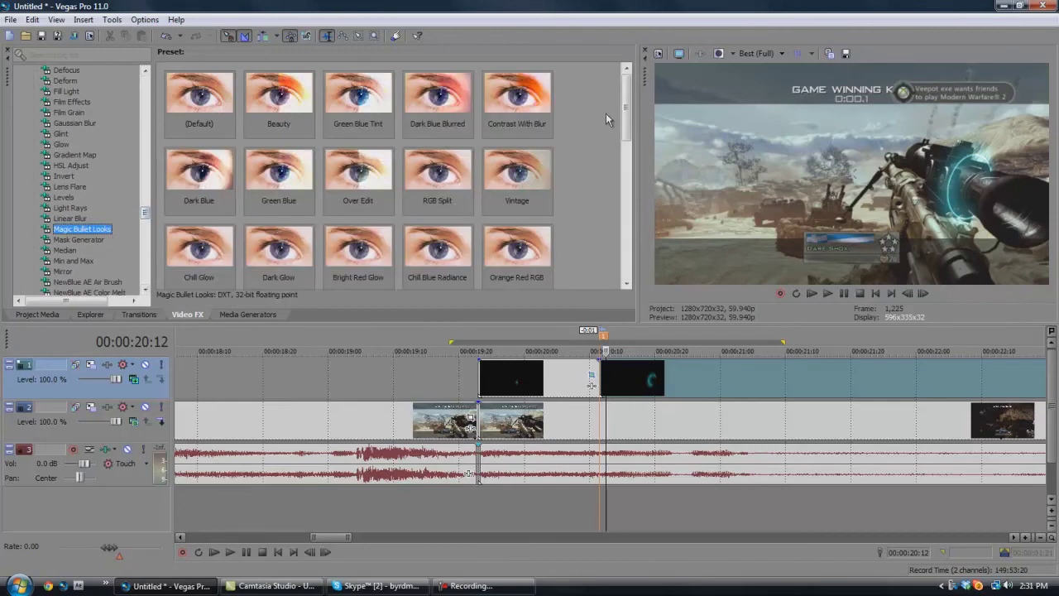
pyautogui.moveTo(624, 100); pyautogui.dragTo(626, 202)
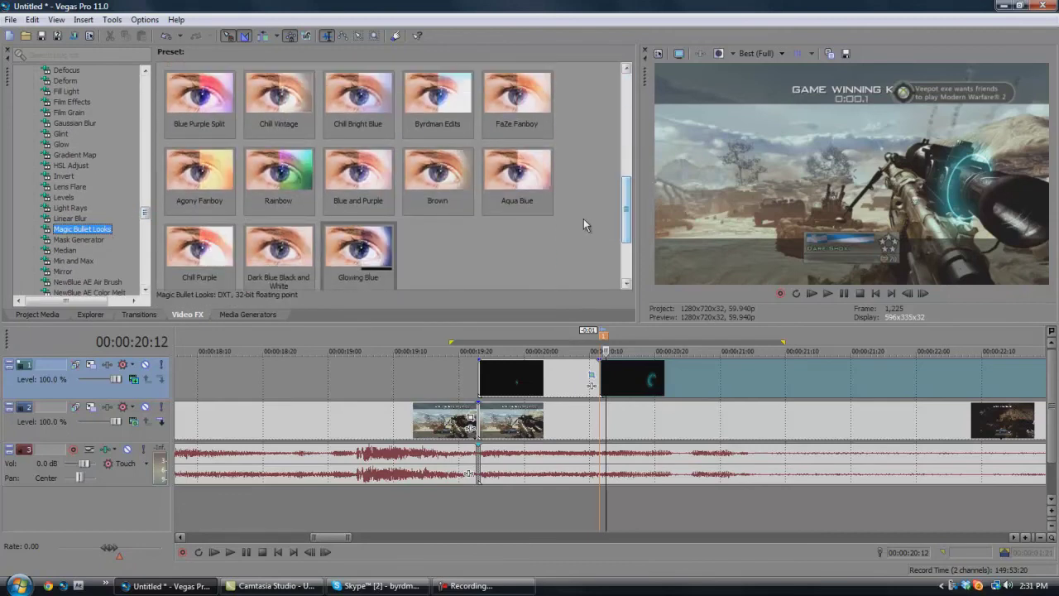
pyautogui.click(758, 53)
pyautogui.moveTo(770, 83)
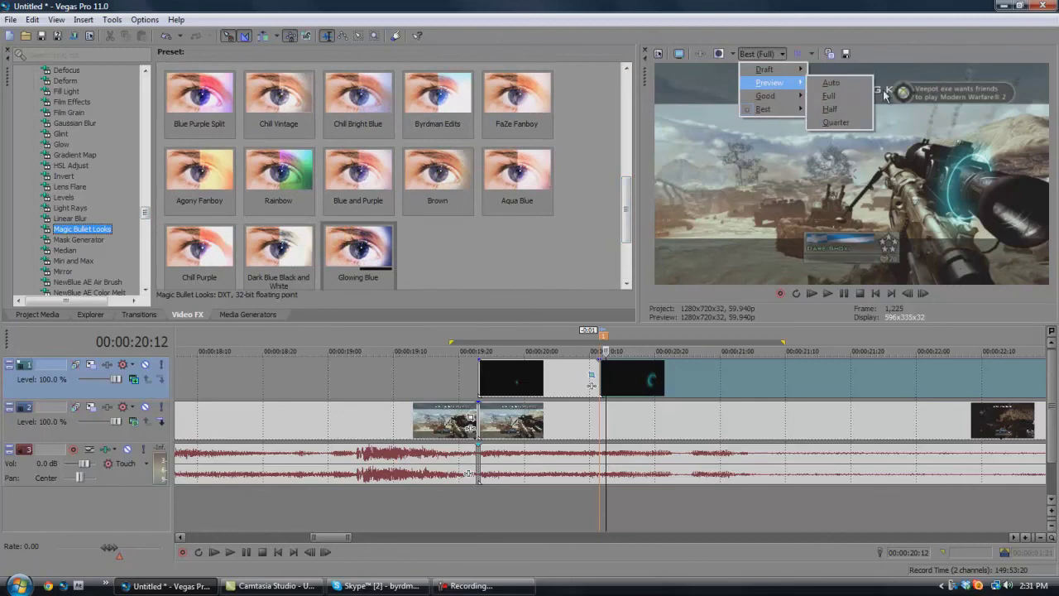
pyautogui.click(846, 82)
pyautogui.moveTo(358, 249); pyautogui.dragTo(645, 385)
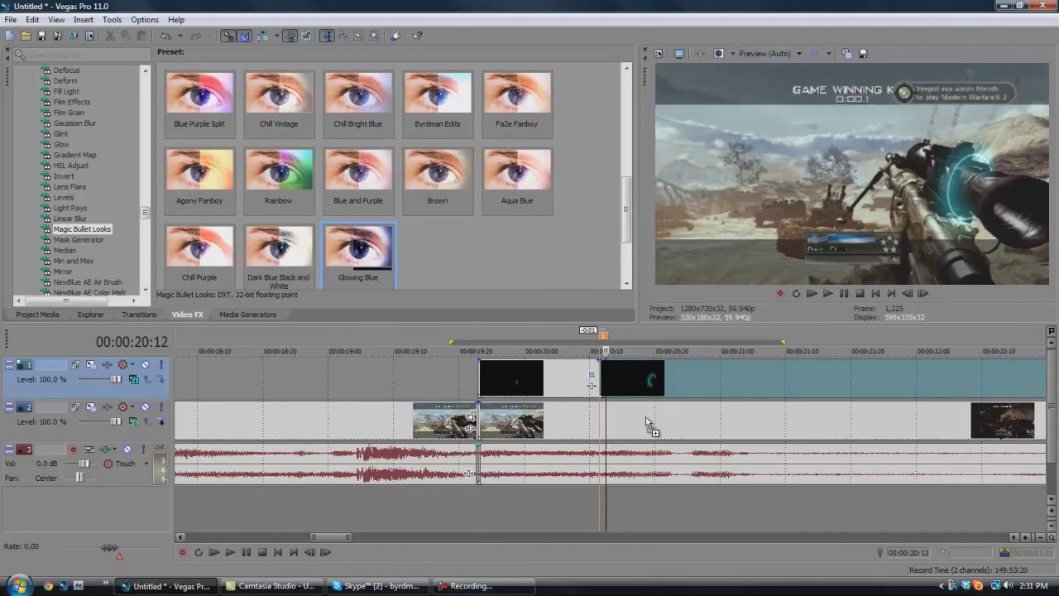
pyautogui.moveTo(649, 424); pyautogui.dragTo(634, 389)
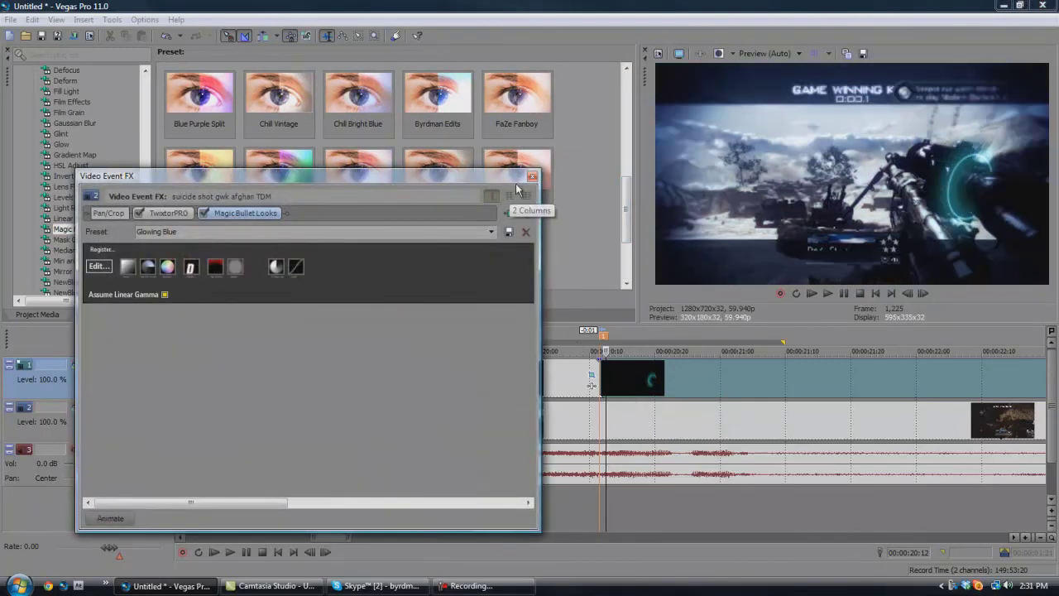
pyautogui.click(532, 177)
# Set the preview quality to Good (Half) to view the color-graded composite.
pyautogui.click(768, 53)
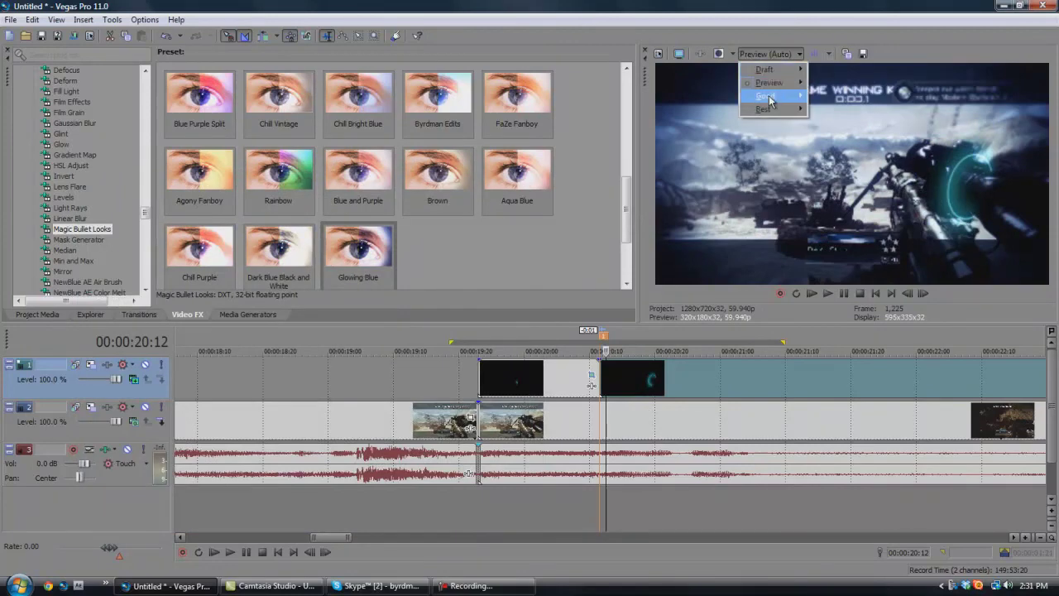
pyautogui.moveTo(770, 99)
pyautogui.click(831, 121)
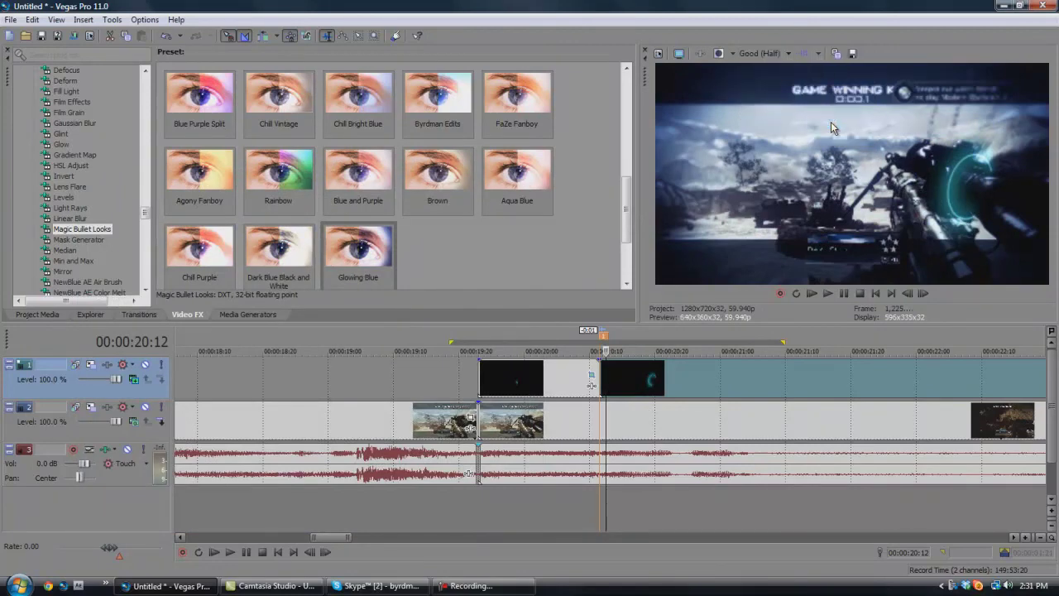